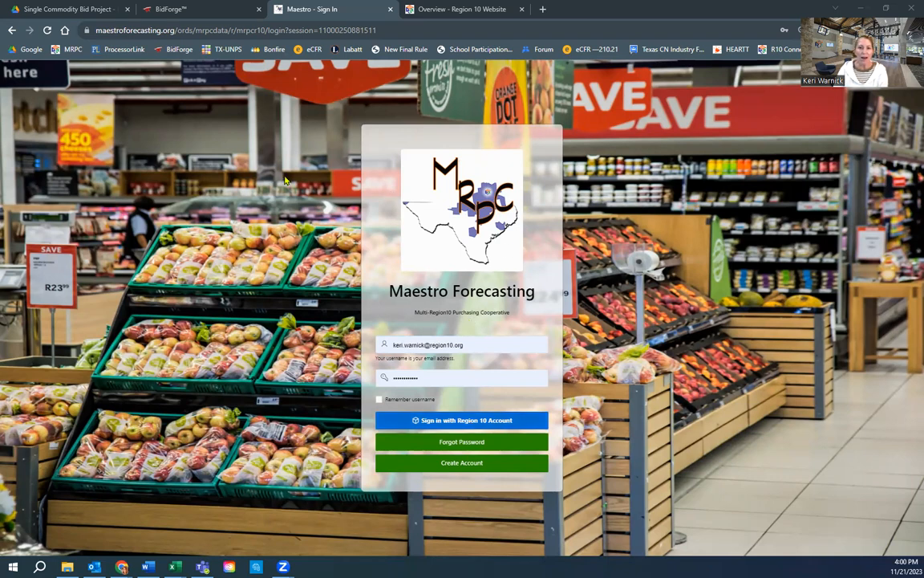
Step: On the Region 10 site, view the cooperative's Labels & Links page, then return to its overview
left_click(471, 12)
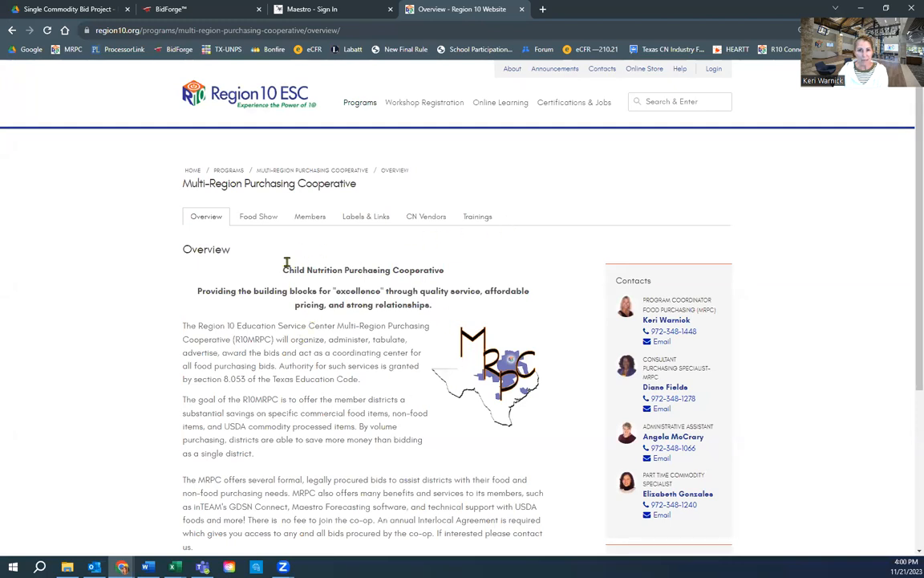
left_click(377, 220)
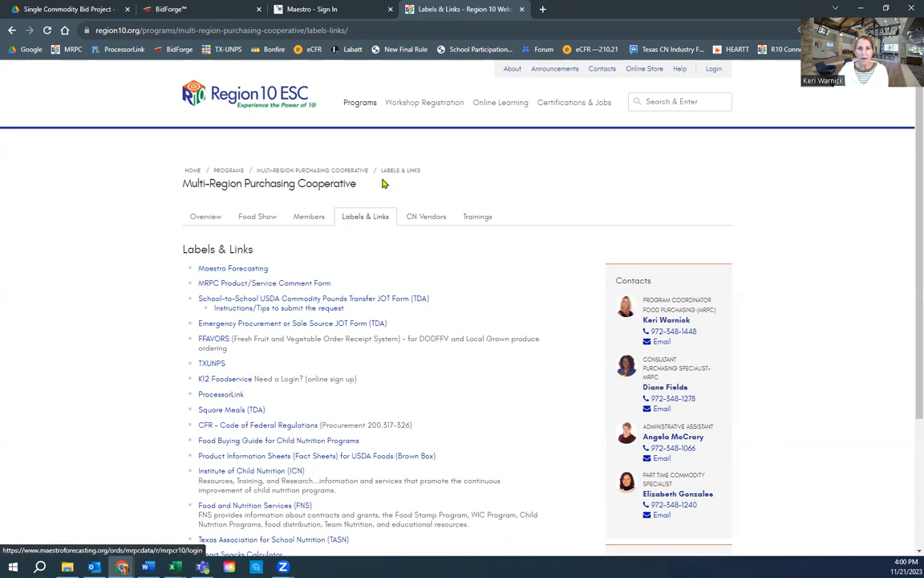
left_click(201, 222)
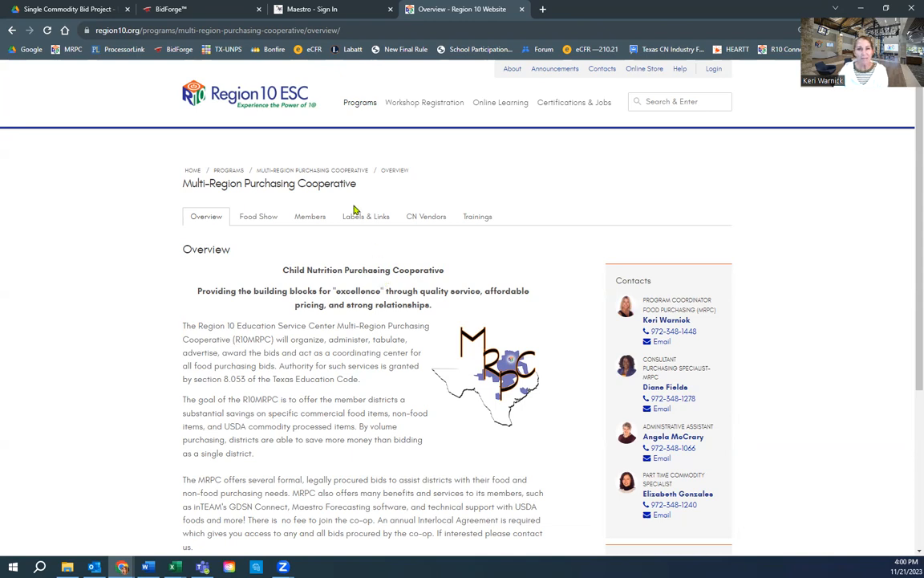
Step: Search region10.org for 'multi region', reach the cooperative's Labels & Links page, then return to Maestro
left_click(265, 99)
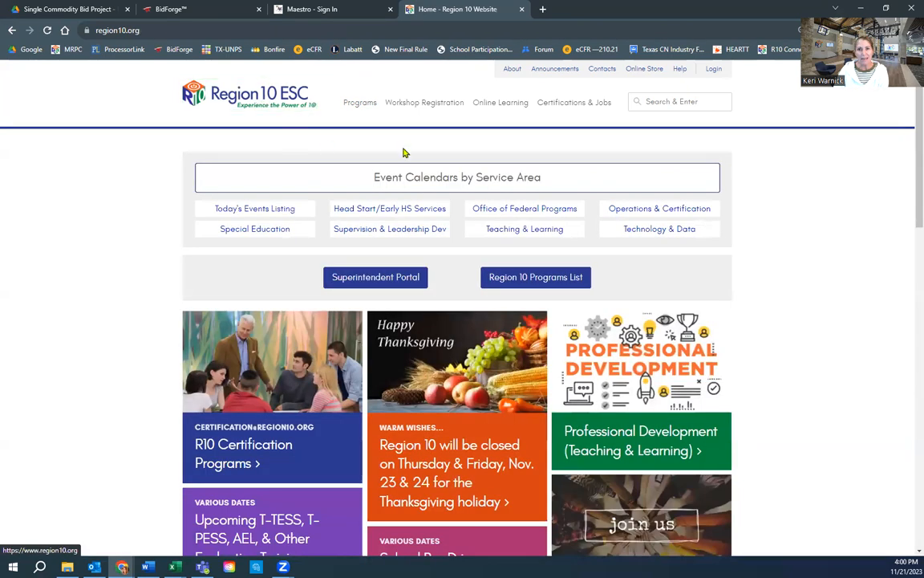
left_click(656, 102)
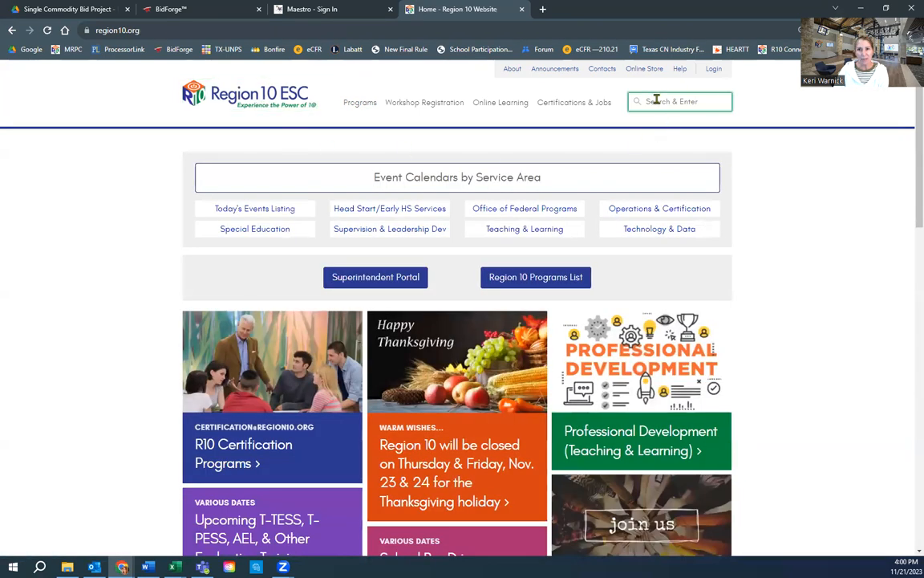
left_click(692, 133)
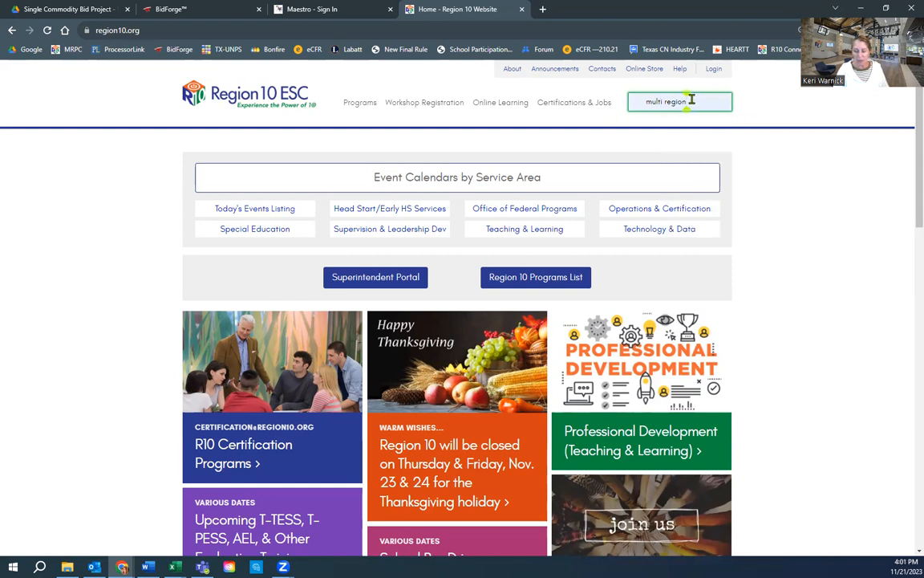
key("Return")
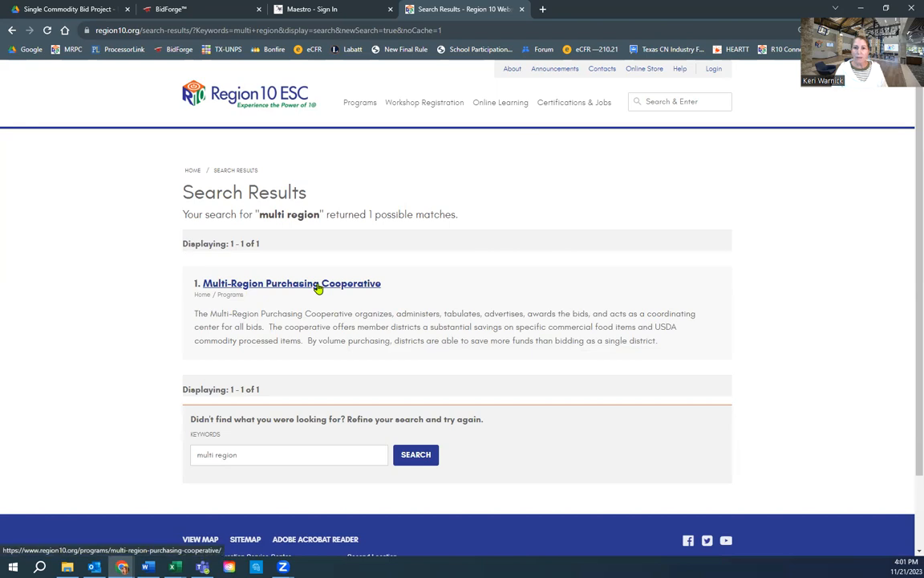
left_click(317, 288)
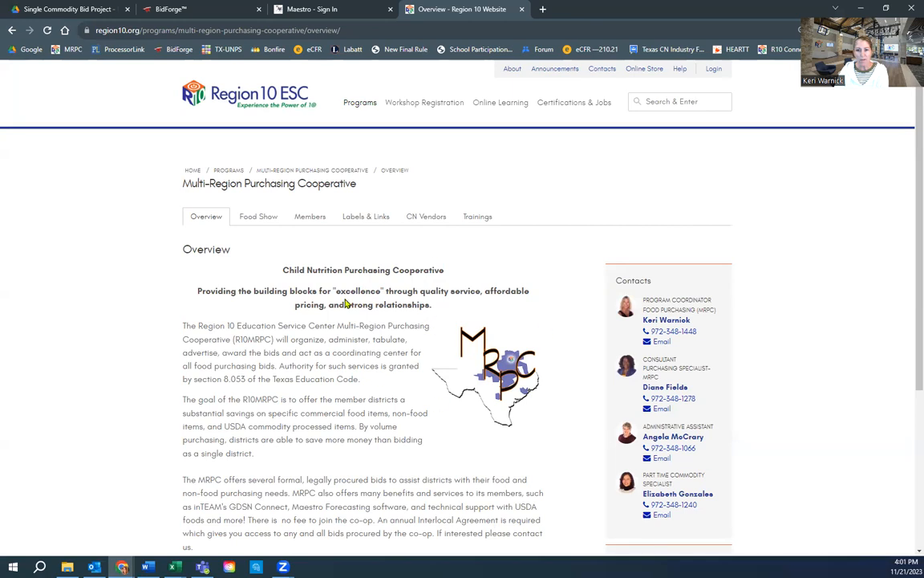
left_click(365, 217)
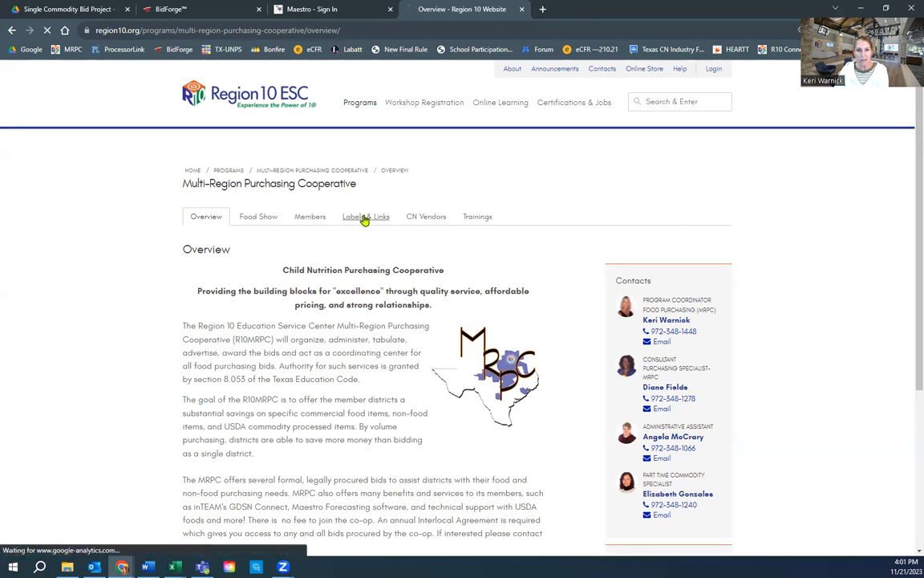
left_click(335, 9)
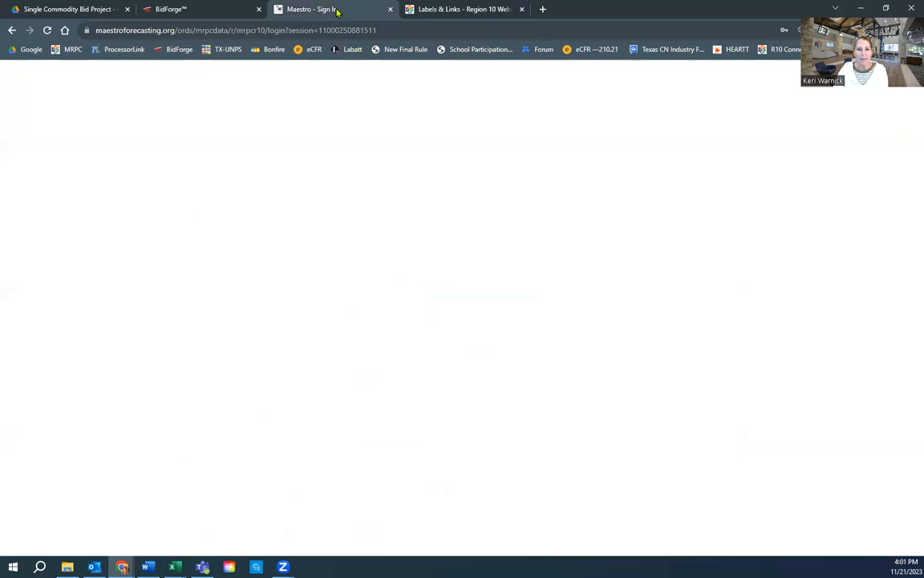
Step: Sign in with the Region 10 account and load the cooperative home page of open forecasts
left_click(462, 421)
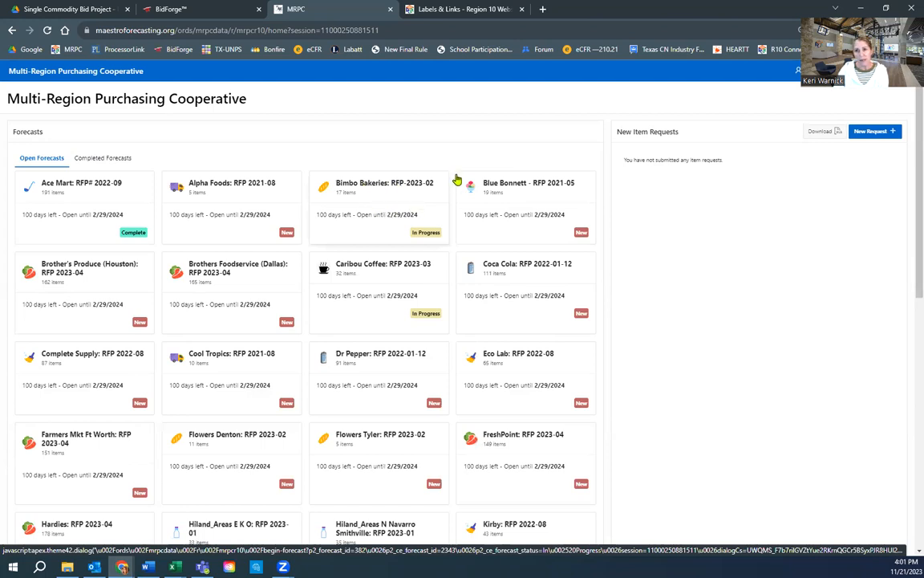
left_click_drag(682, 133, 615, 133)
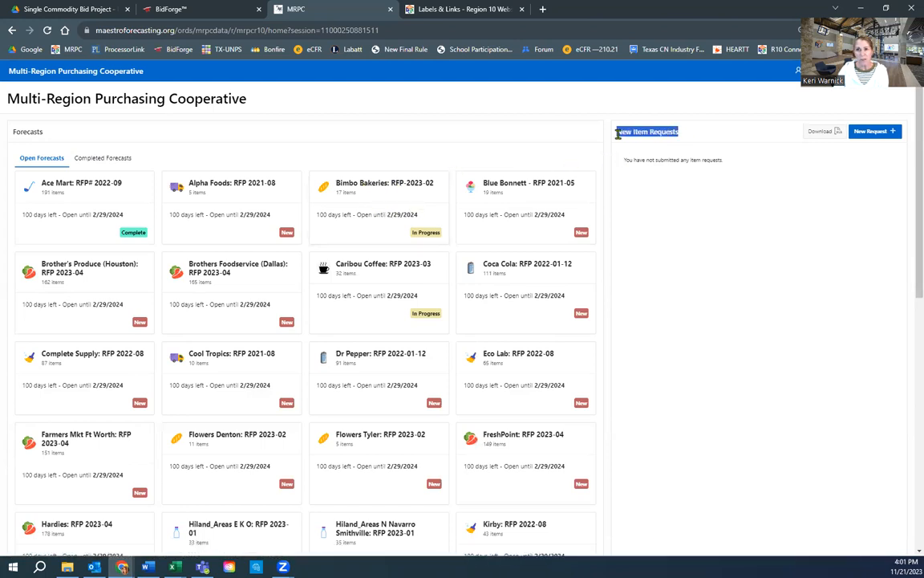
left_click(680, 134)
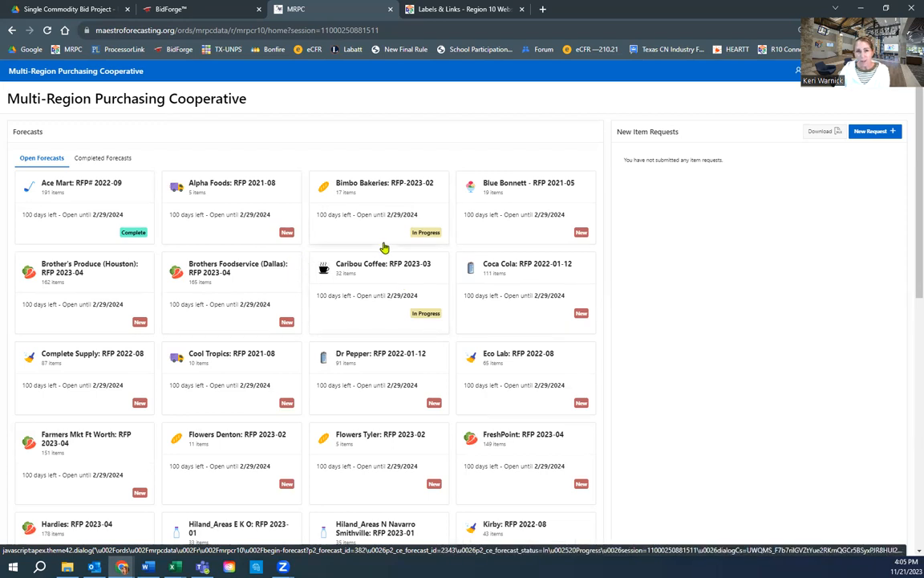
Step: Open the Bimbo Bakeries RFP-2023-02 Fresh Bread 2024-2025 forecast and scroll through its items
left_click(405, 196)
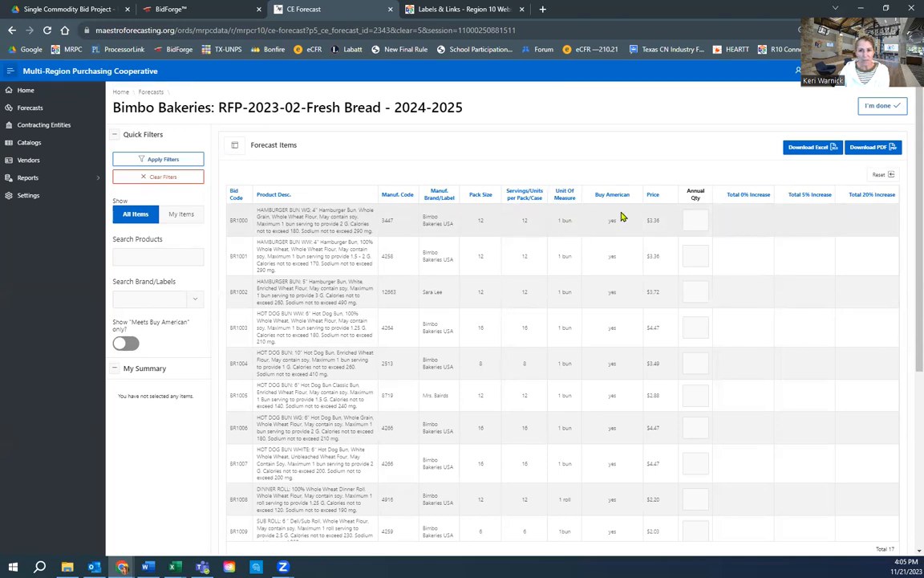
left_click(694, 220)
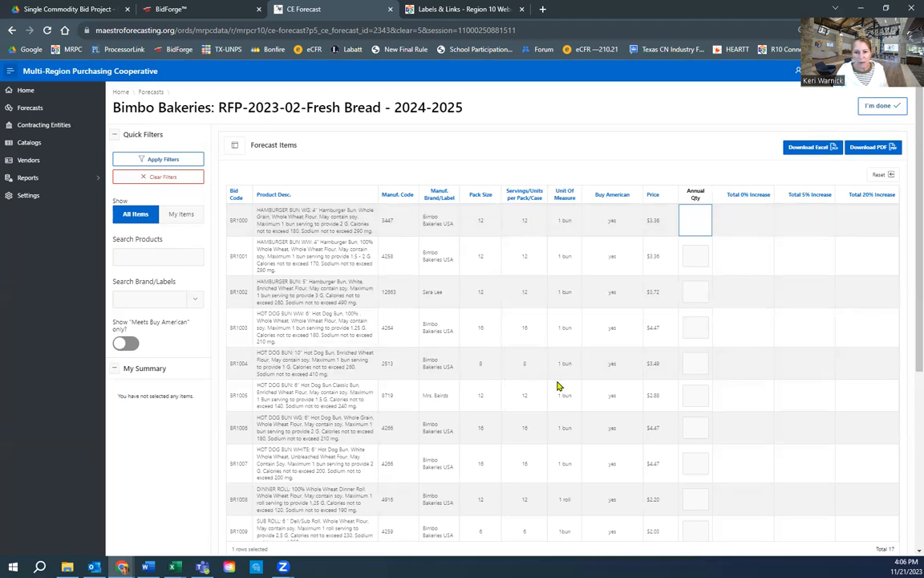
scroll(559, 386, "down", 3)
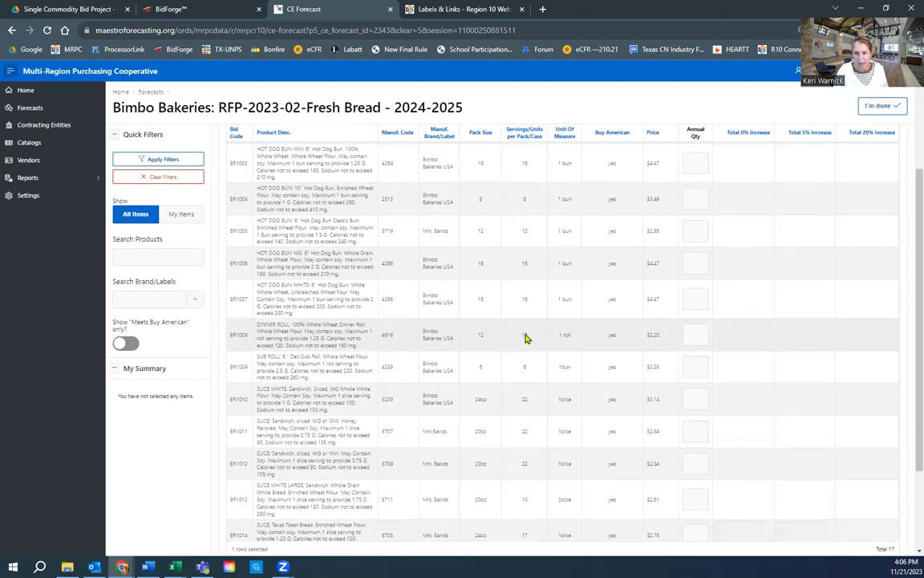
scroll(571, 337, "up", 3)
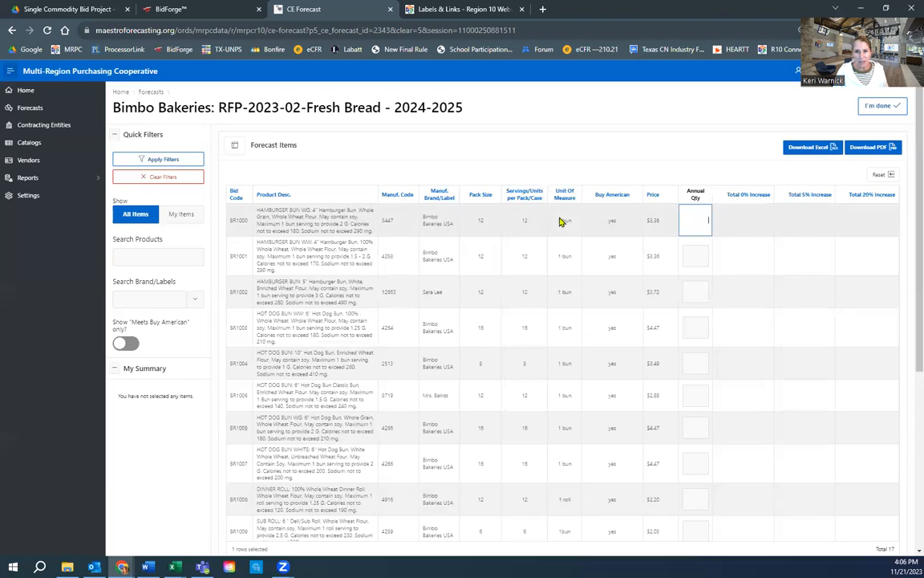
Step: Enter annual quantity 36 for items BR1000, BR1001, BR1002 and BR1003
left_click(700, 220)
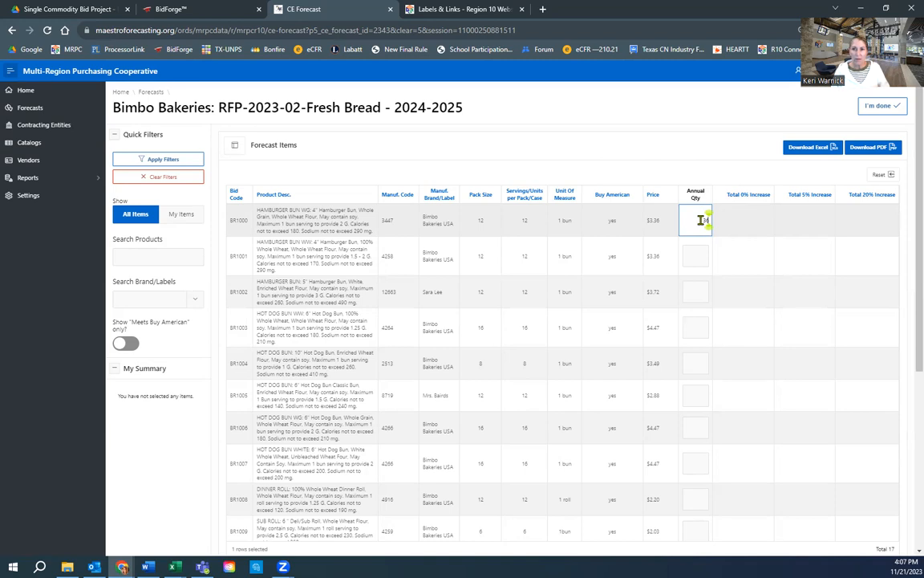
key("Tab")
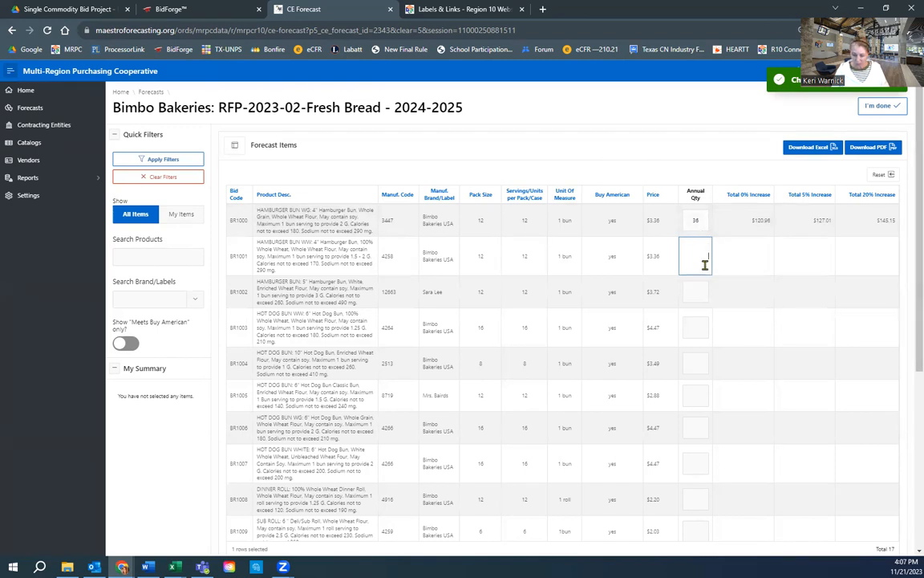
type("36")
key("Tab")
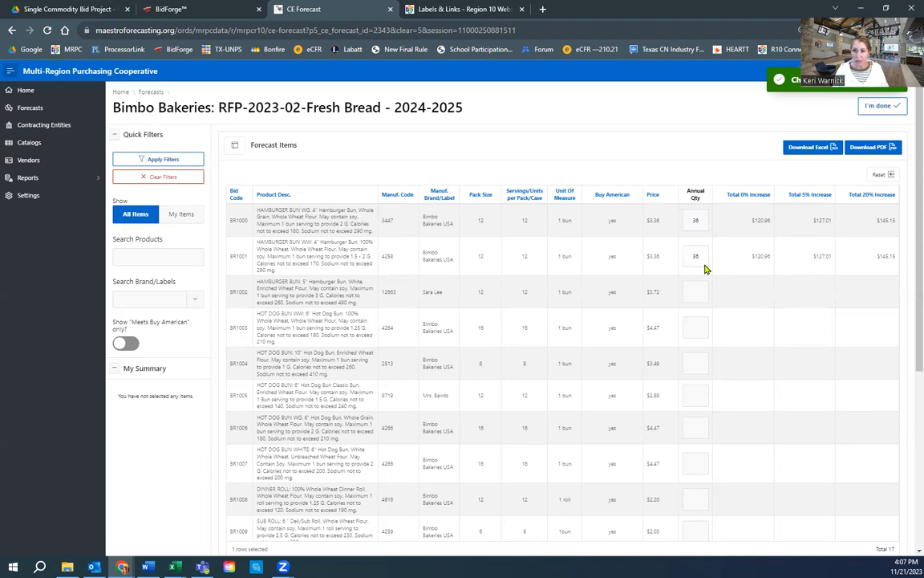
left_click(700, 291)
type("36")
left_click(688, 325)
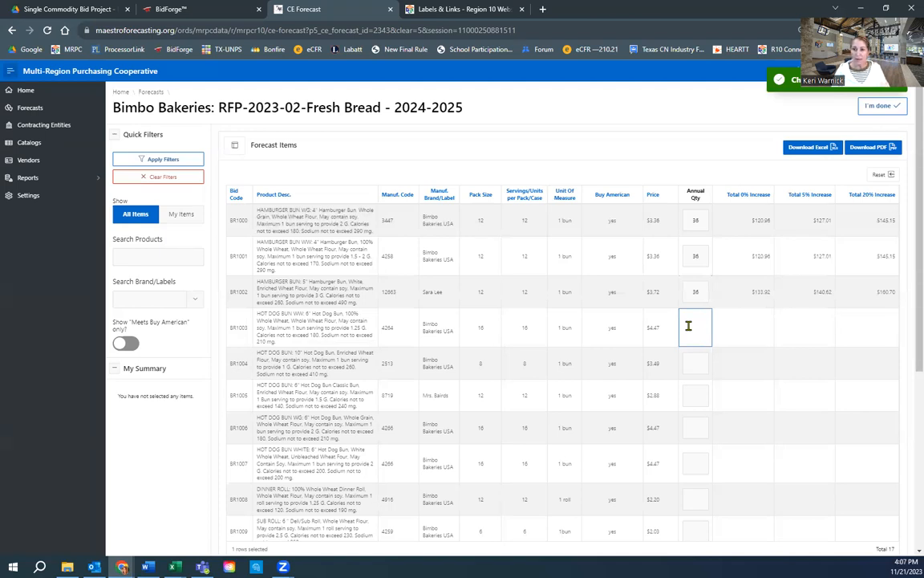
type("36")
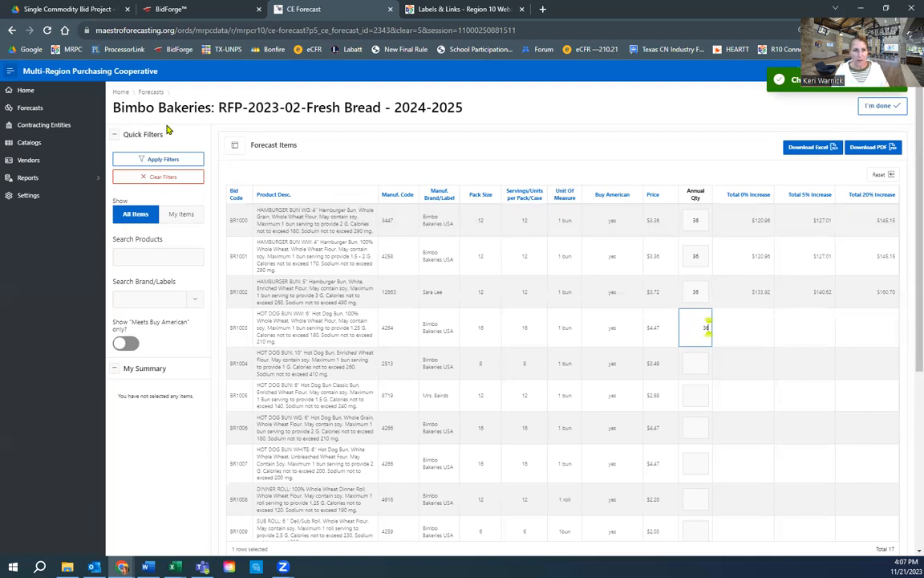
Step: Go Home and reopen the Bimbo Bakeries RFP-2023-02 forecast, now totalling 4 items at $536.76
left_click(118, 93)
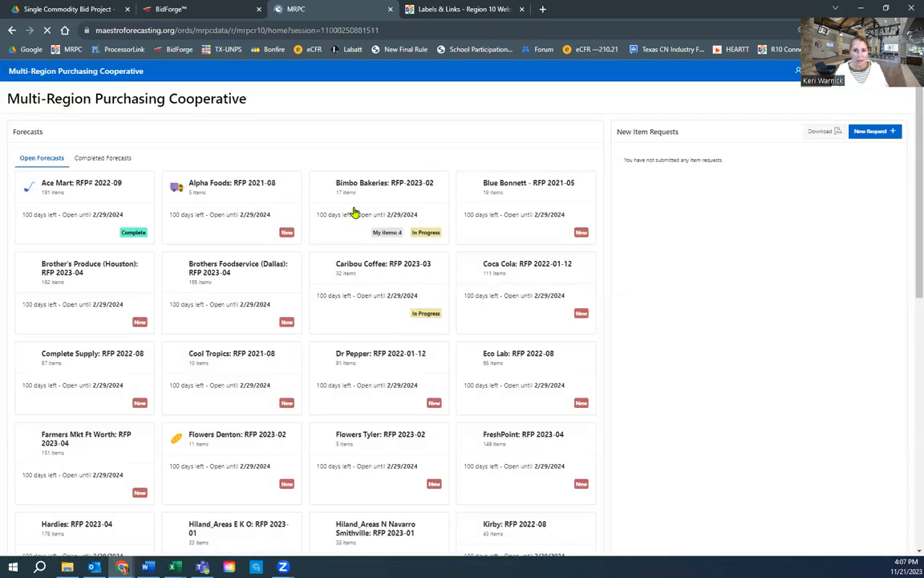
left_click(382, 227)
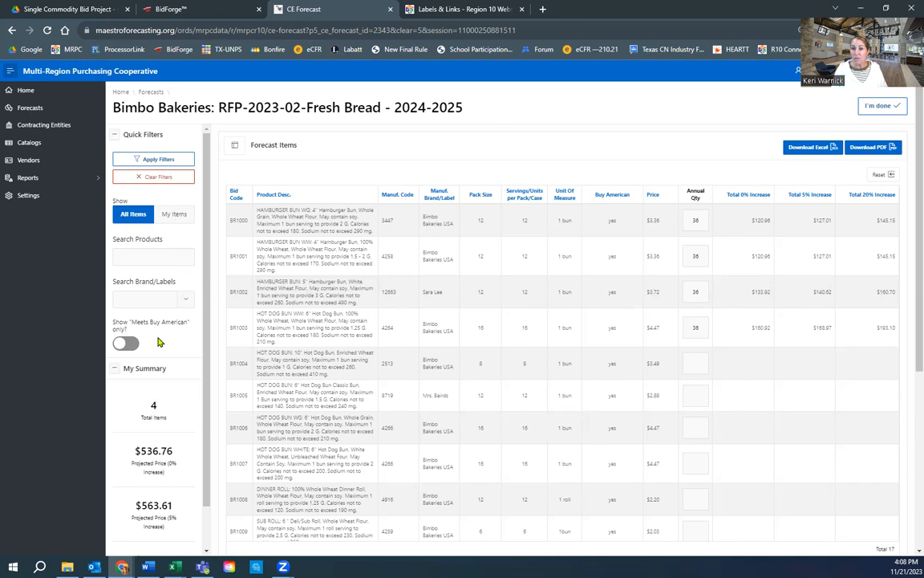
Step: Filter the forecast products to item BR1007
left_click(132, 256)
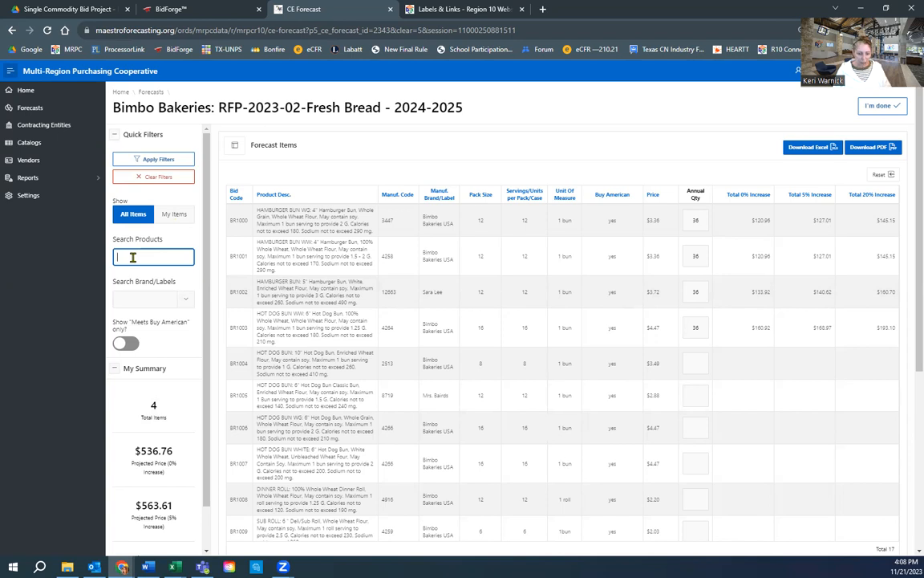
type("BR")
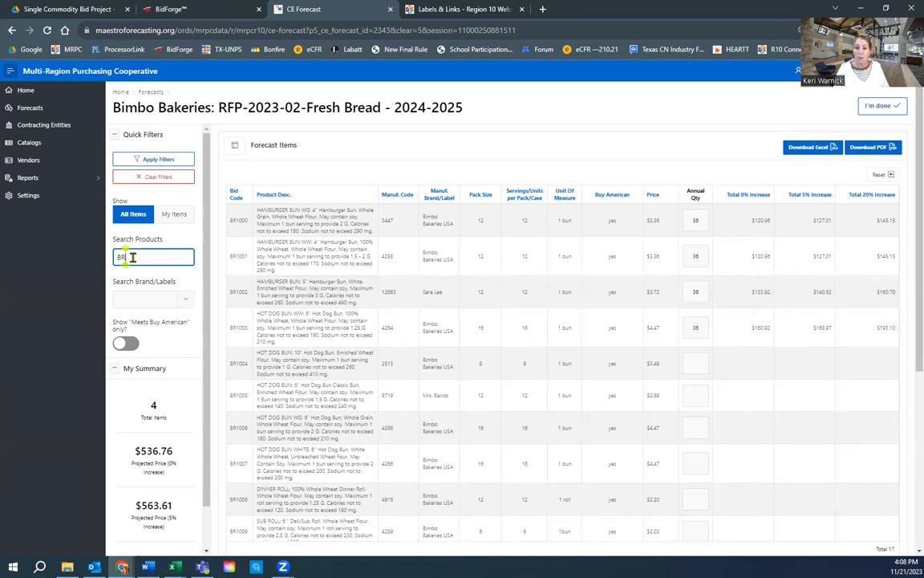
type("1007")
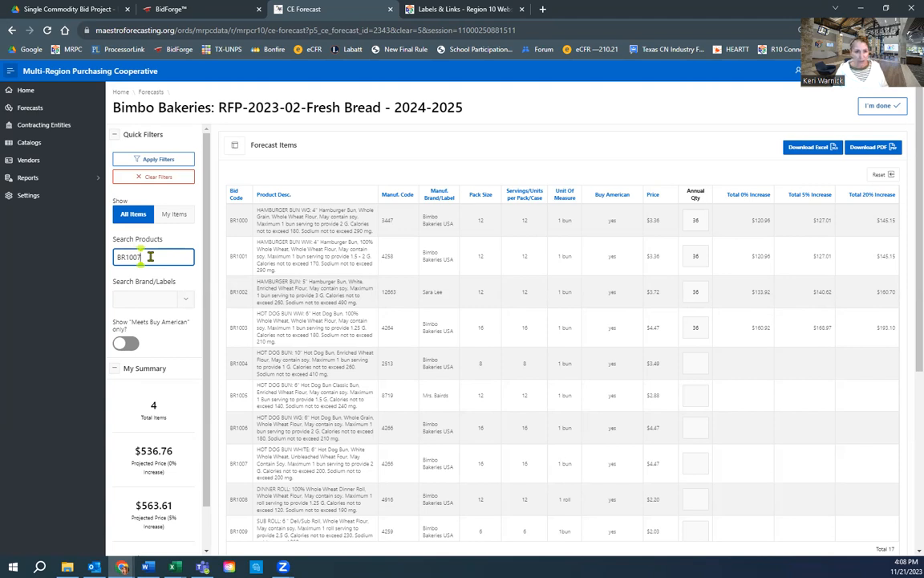
key("Tab")
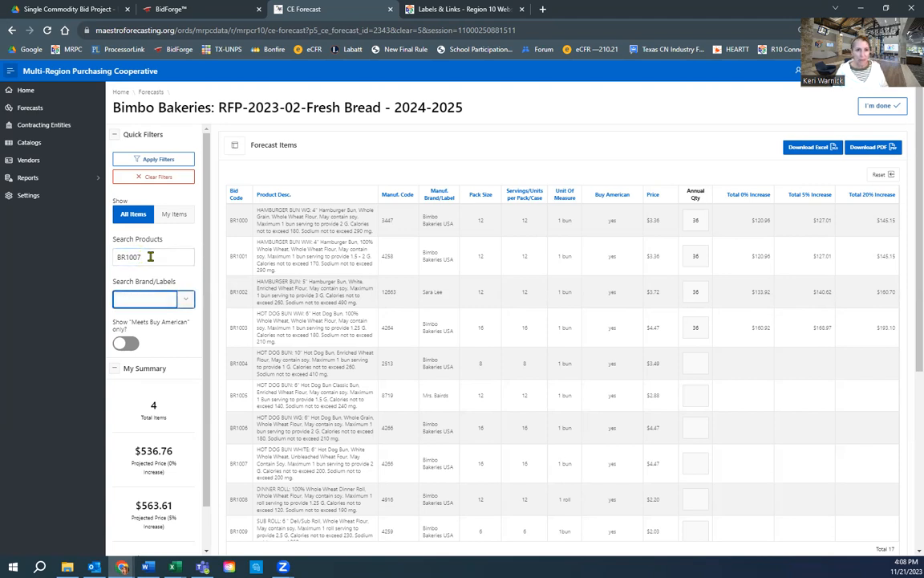
left_click(150, 256)
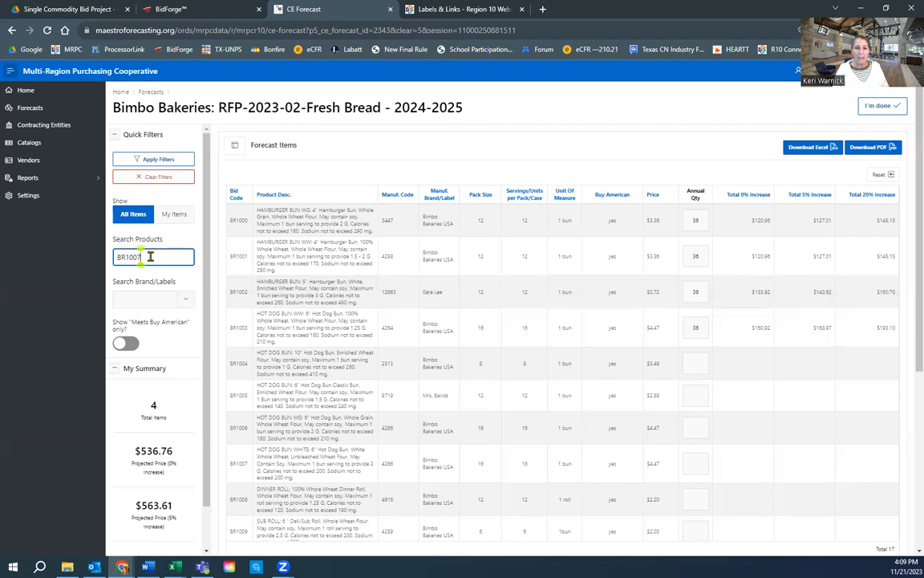
left_click(178, 160)
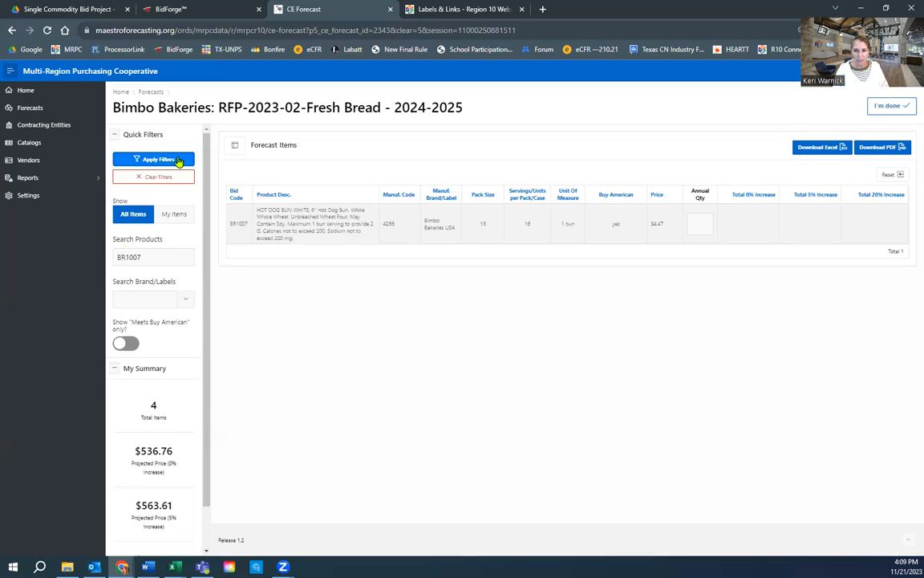
double_click(119, 258)
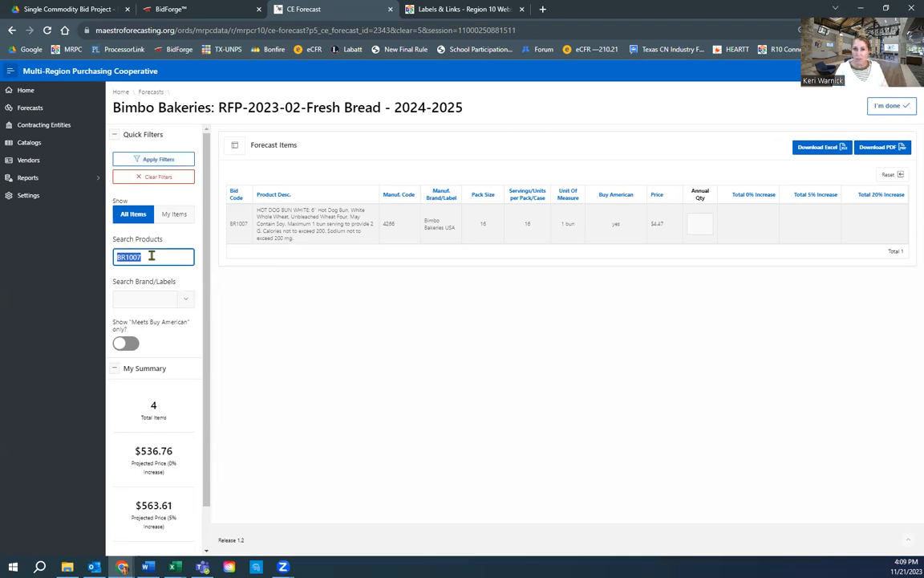
double_click(386, 224)
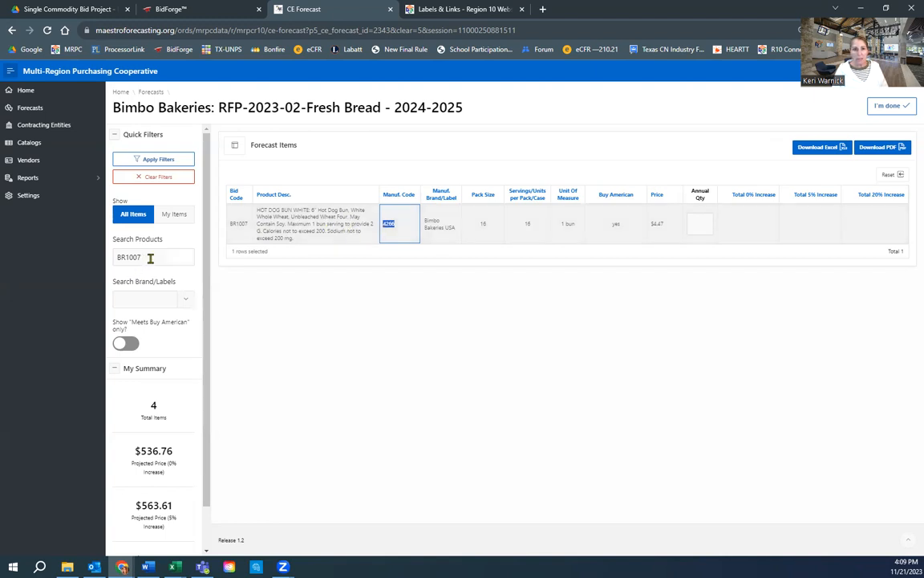
Step: Enter annual quantity 10 for BR1007 and clear the product search box
left_click(697, 223)
type("10")
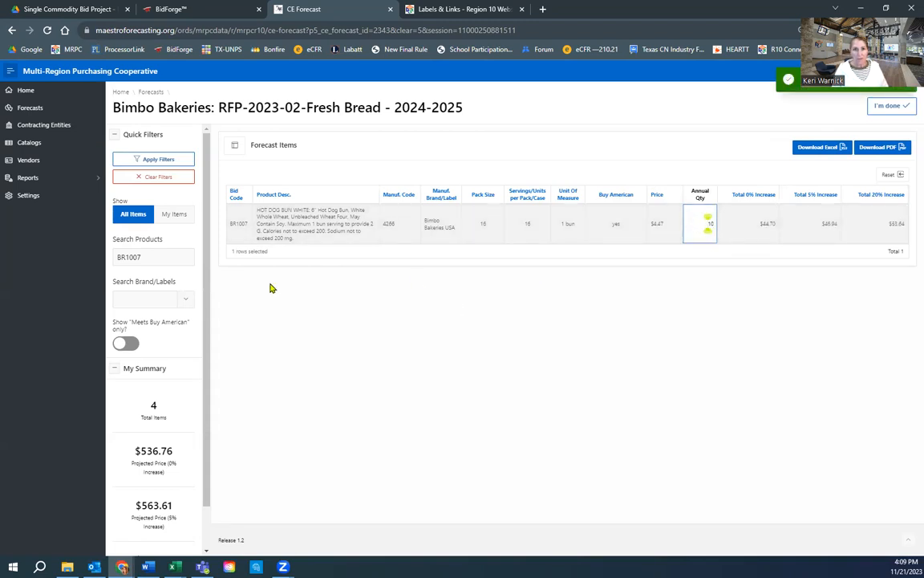
left_click_drag(142, 257, 88, 259)
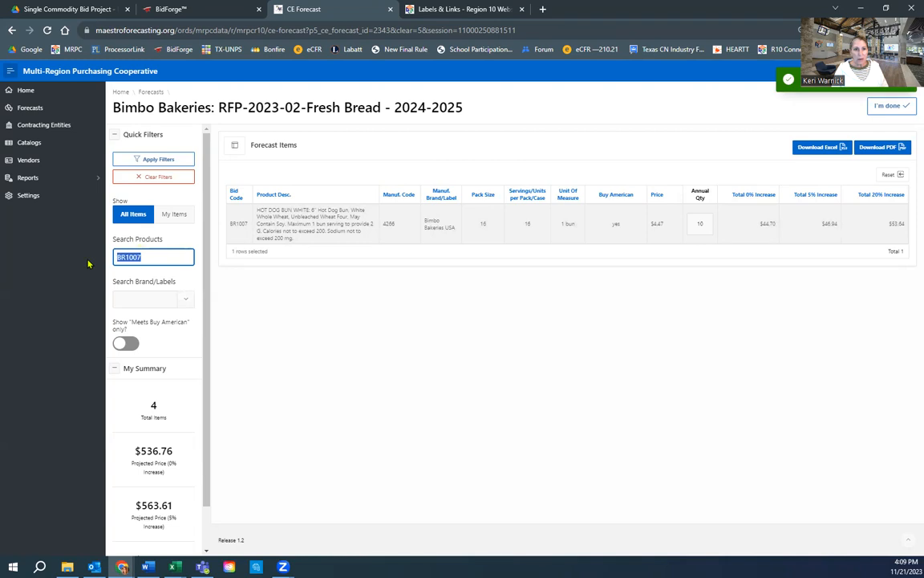
key("BackSpace")
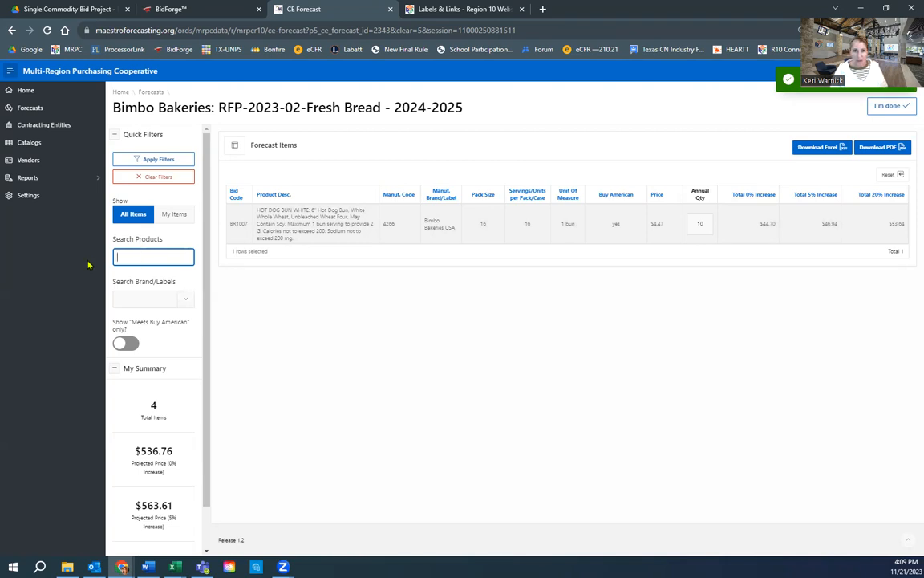
Step: Clear filters and filter the forecast items by the product search term 'roll'
left_click(181, 180)
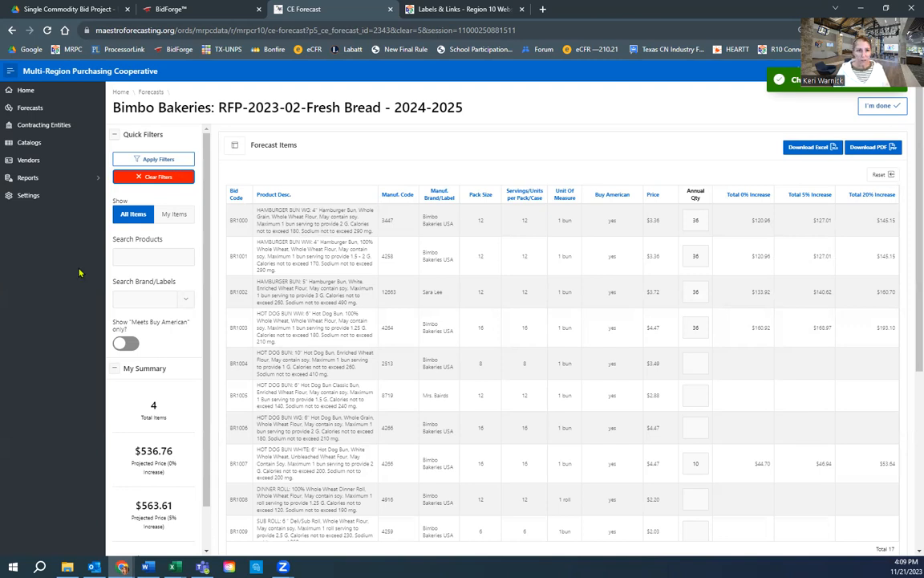
left_click(134, 256)
type("rolls")
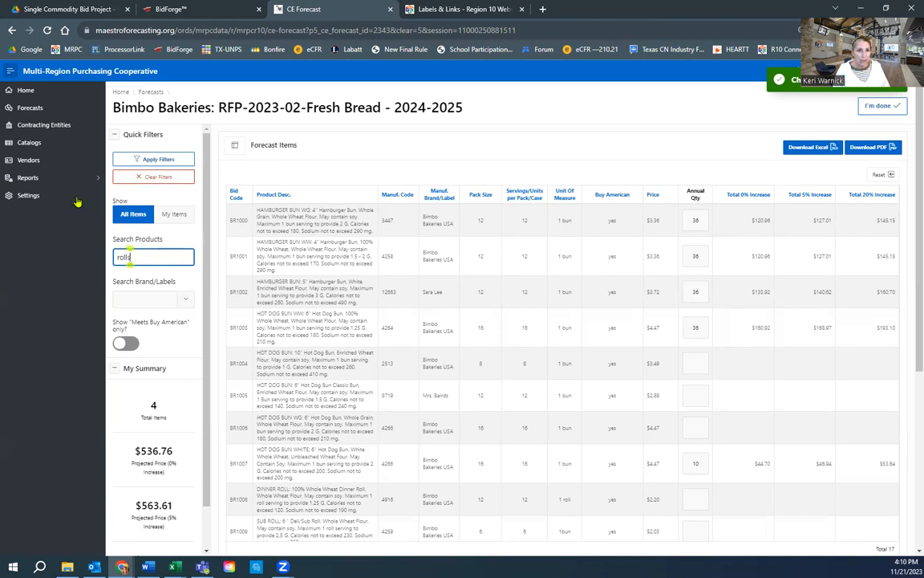
left_click(165, 159)
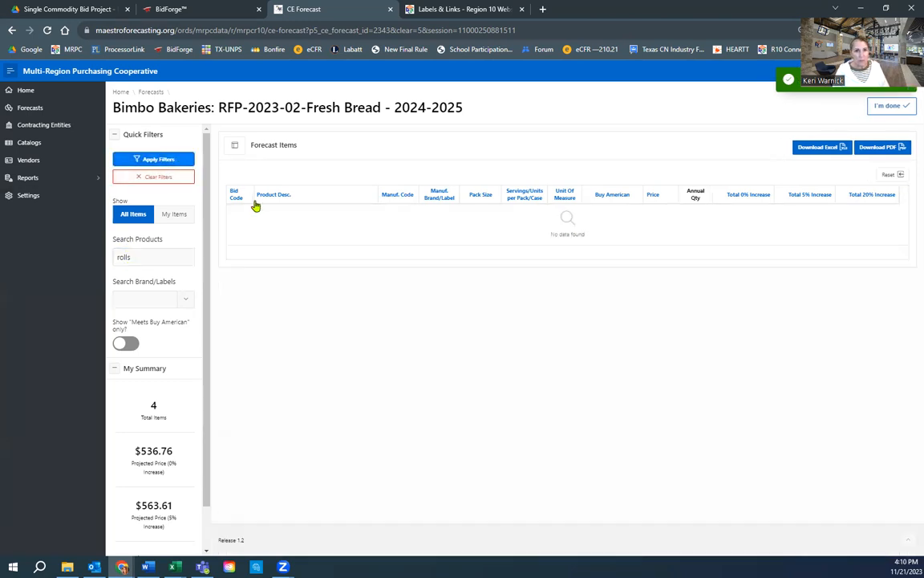
left_click(169, 256)
key("BackSpace")
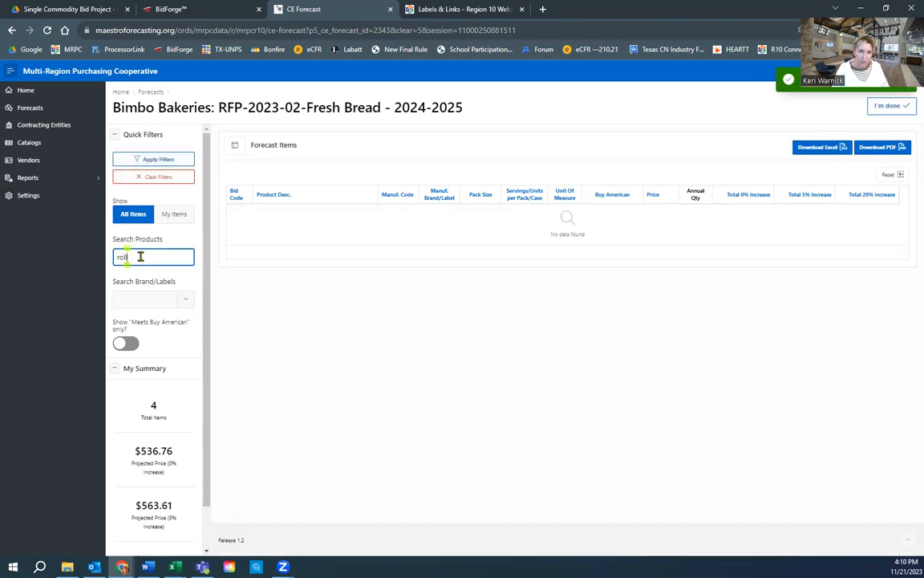
left_click(168, 159)
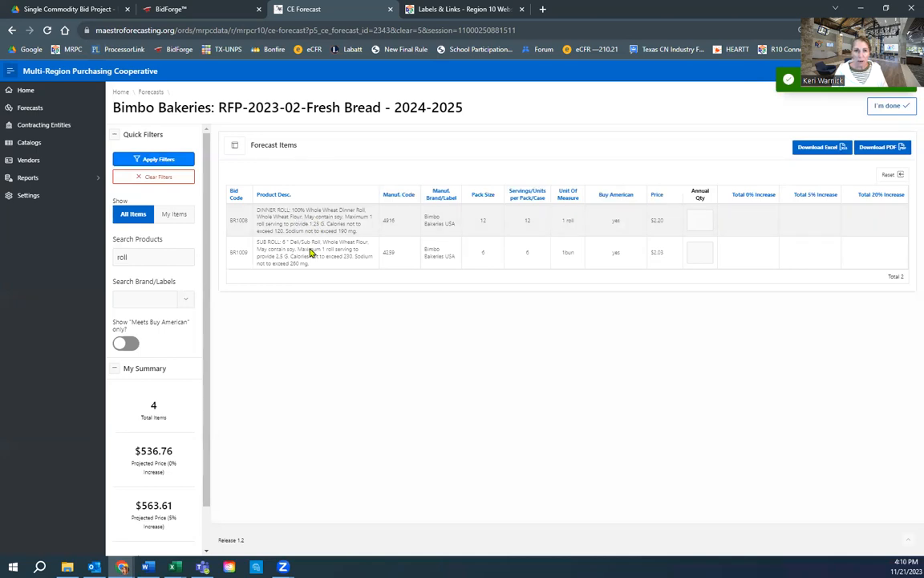
Step: Set the BR1008 dinner roll's annual quantity to 5, then restore the full 17-item list
left_click(696, 218)
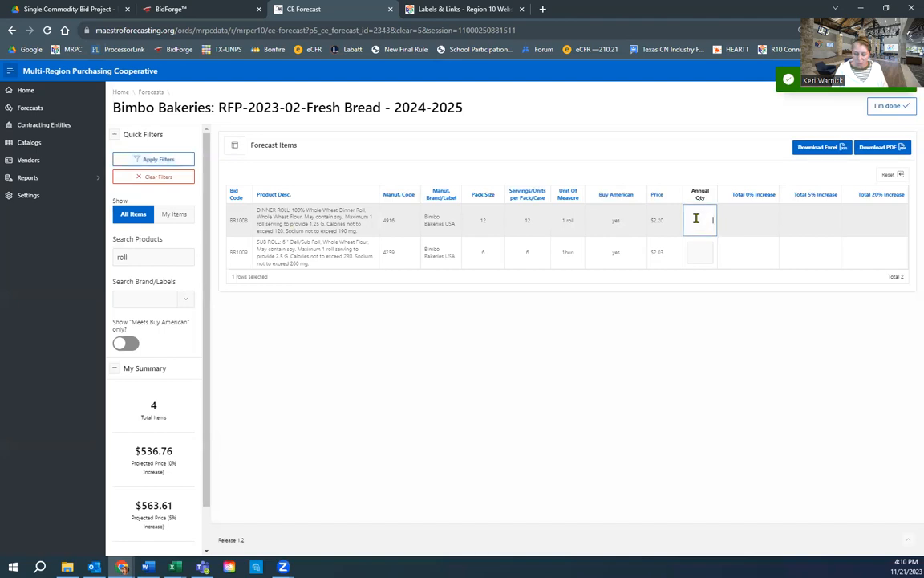
type("5")
key("Return")
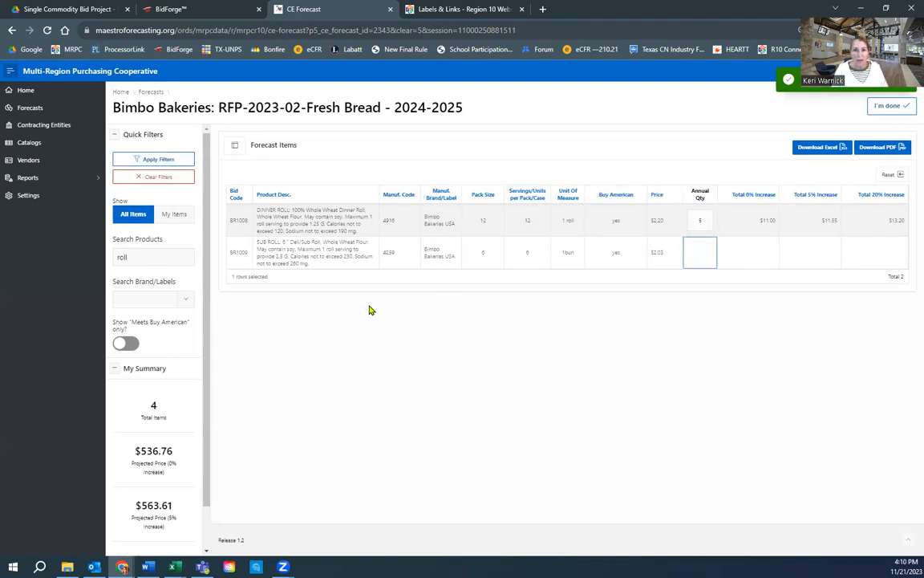
left_click(147, 255)
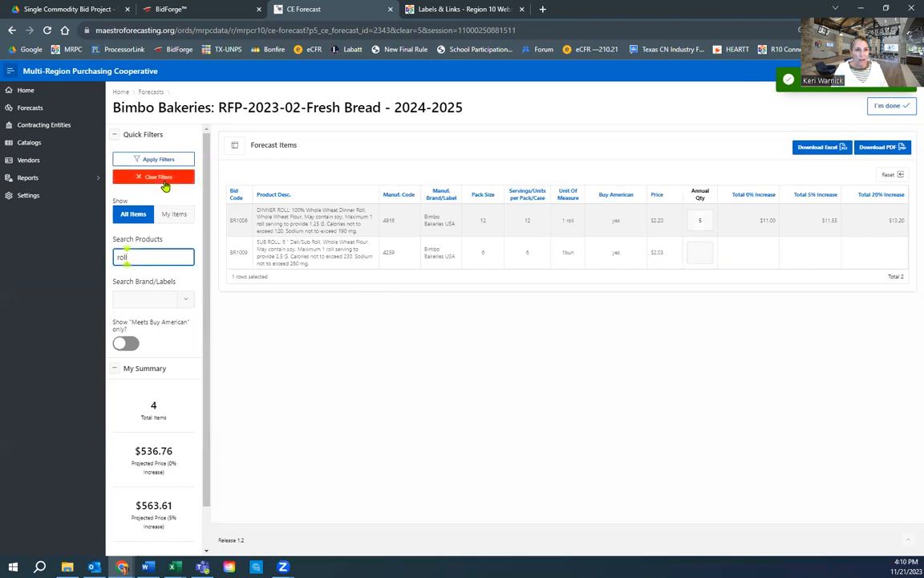
left_click(161, 176)
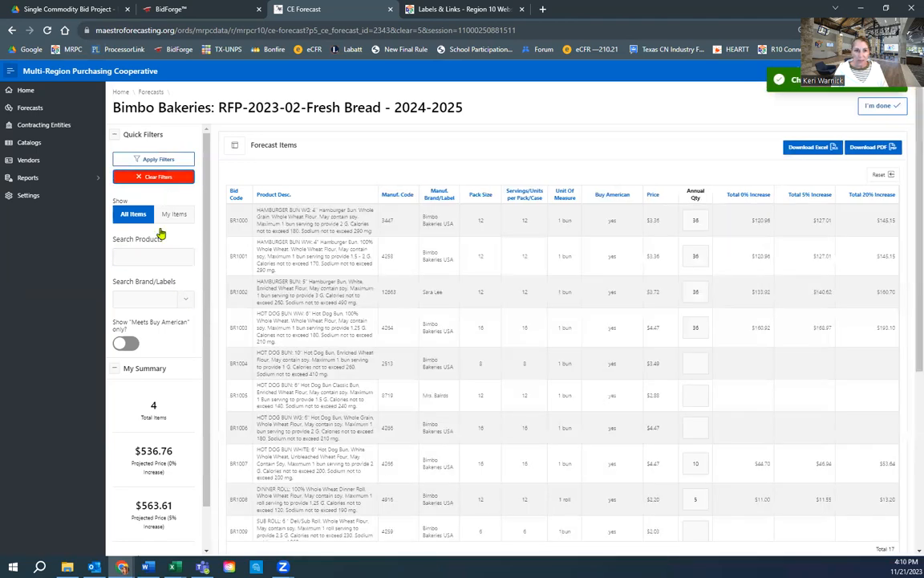
left_click(120, 344)
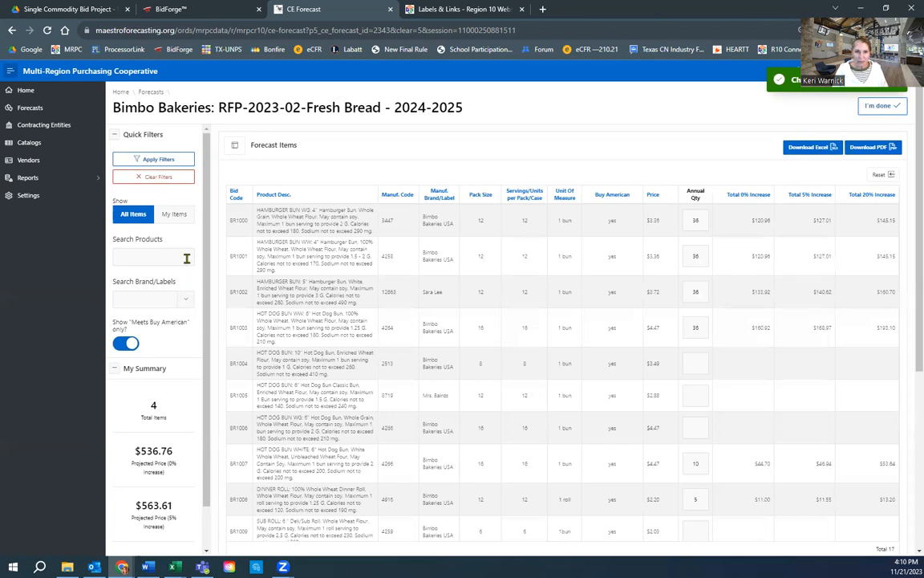
left_click(176, 160)
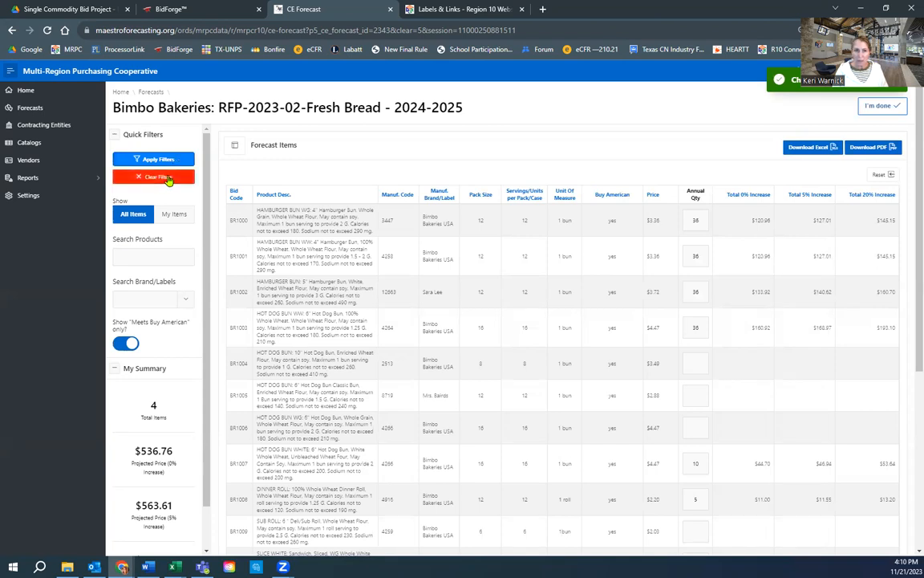
left_click(167, 178)
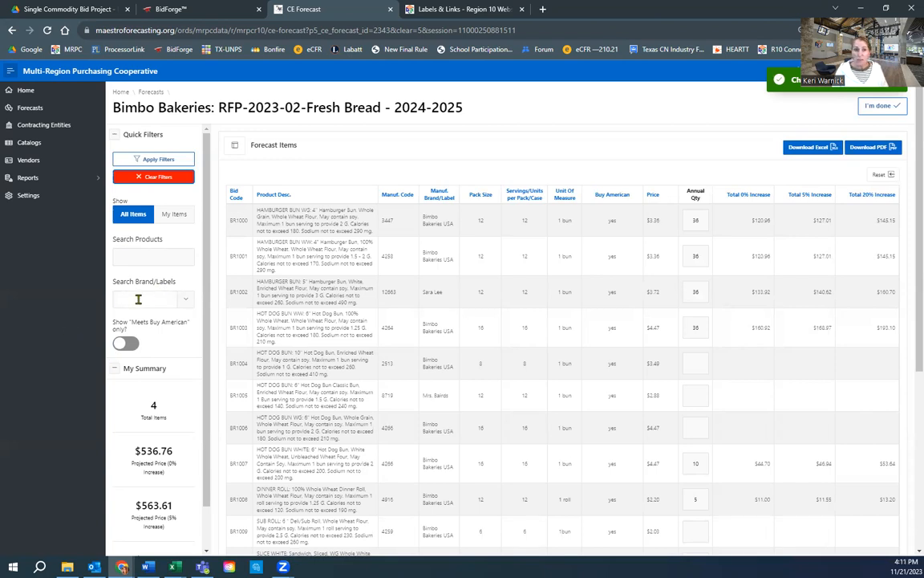
Step: Filter the forecast items to the Sara Lee brand, leaving only BR1002
left_click(187, 303)
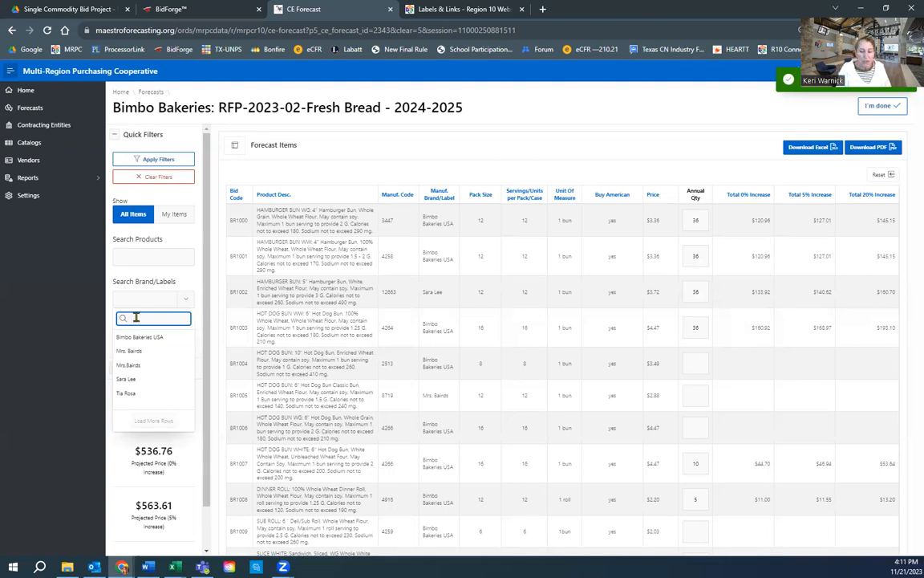
type("sar")
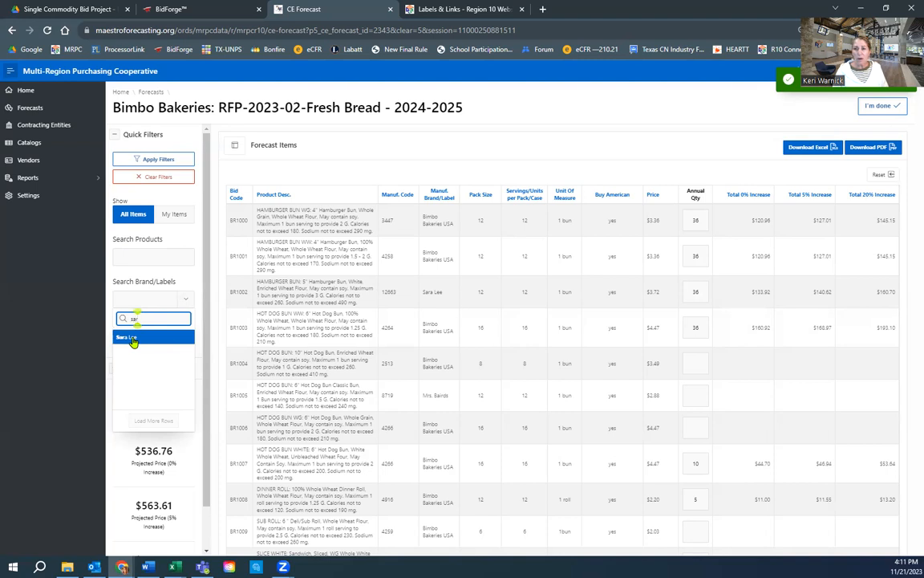
left_click(133, 338)
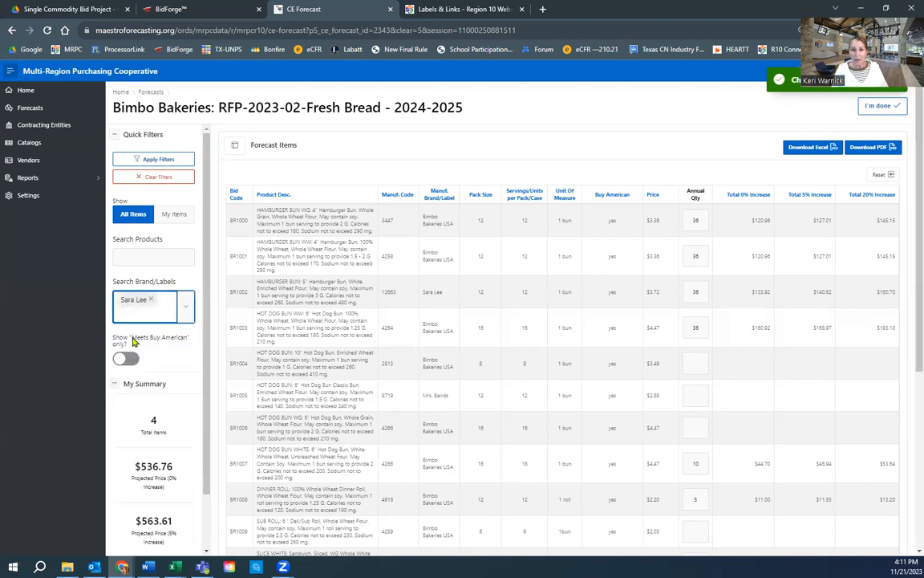
left_click(171, 161)
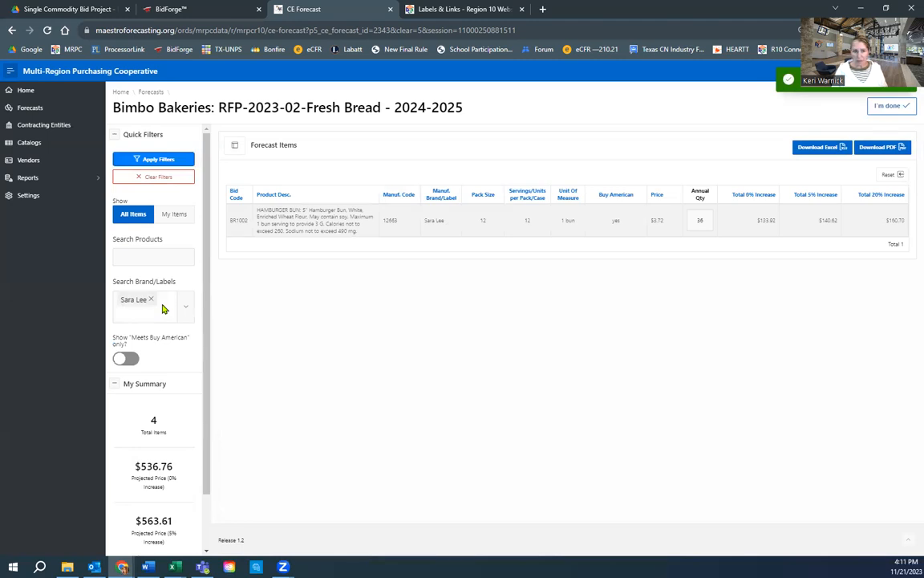
Step: Clear the Sara Lee brand filter to show all 17 items again
left_click(181, 179)
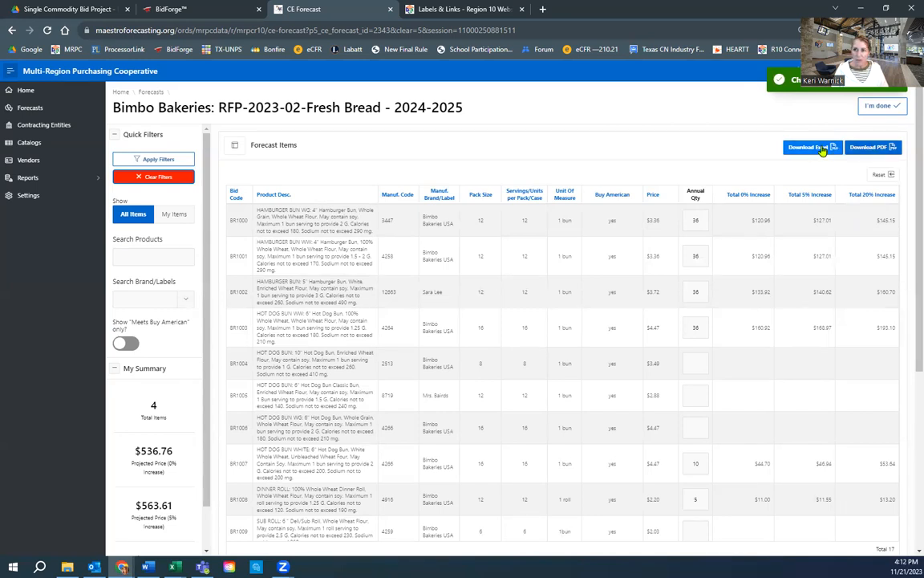
Step: Filter to My Items (the six quantified items) and download them as Excel
left_click(174, 214)
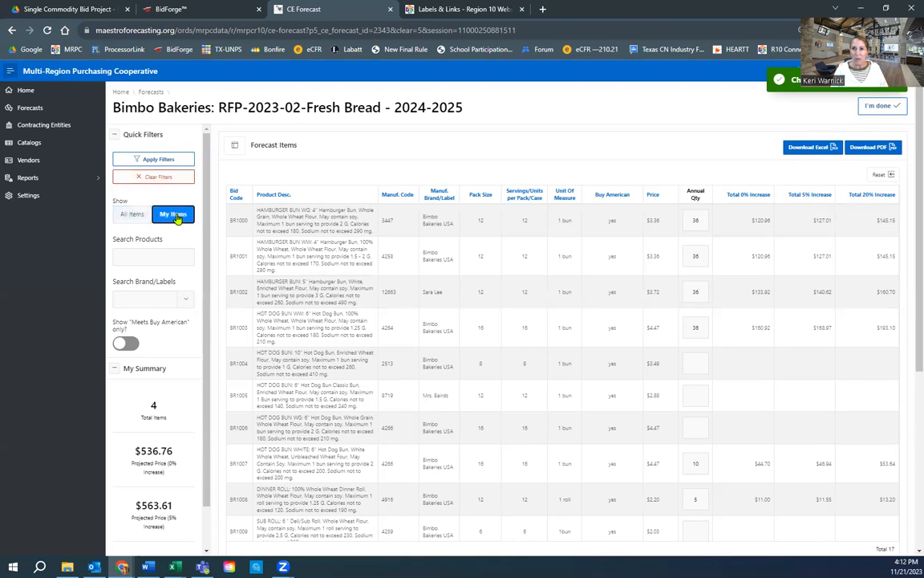
left_click(170, 163)
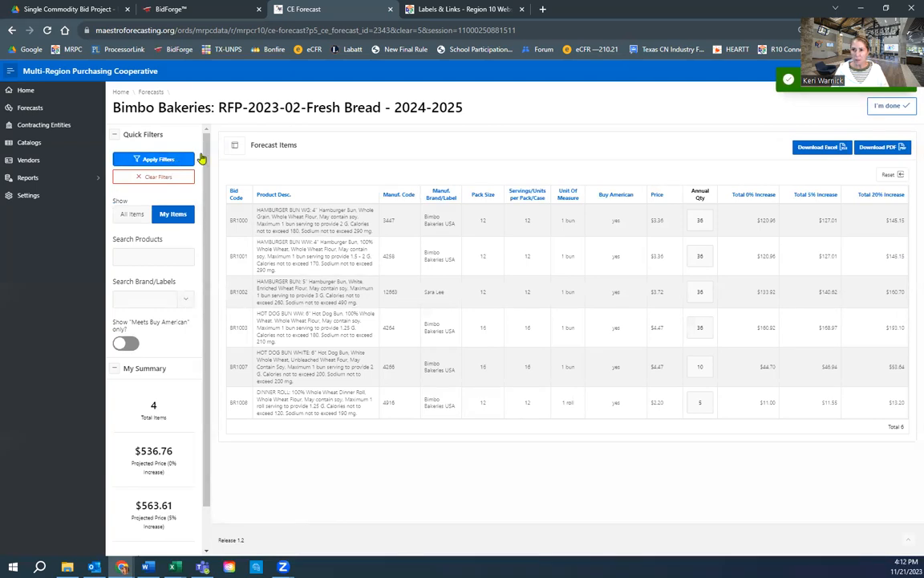
left_click(821, 153)
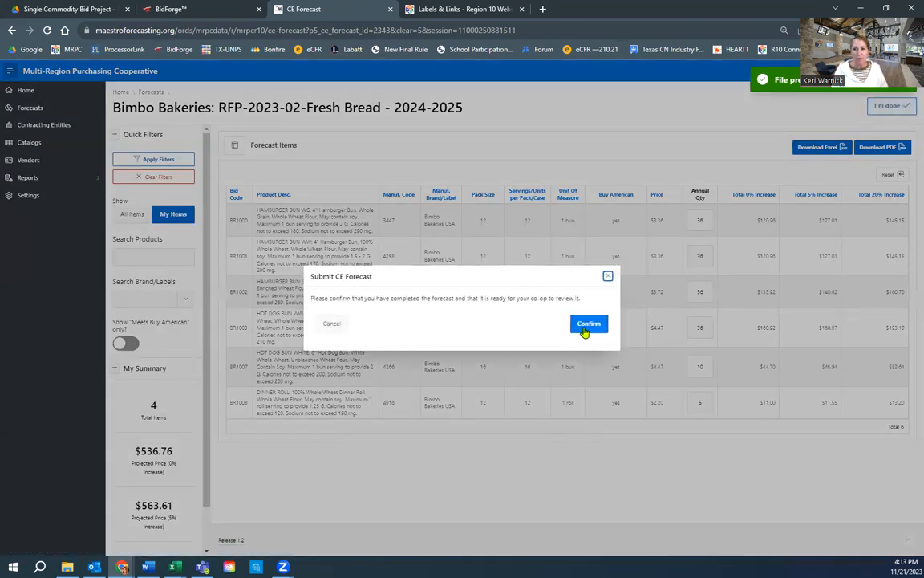
Step: Confirm submitting the Bimbo Bakeries forecast so it shows Complete with 6 items
left_click(592, 324)
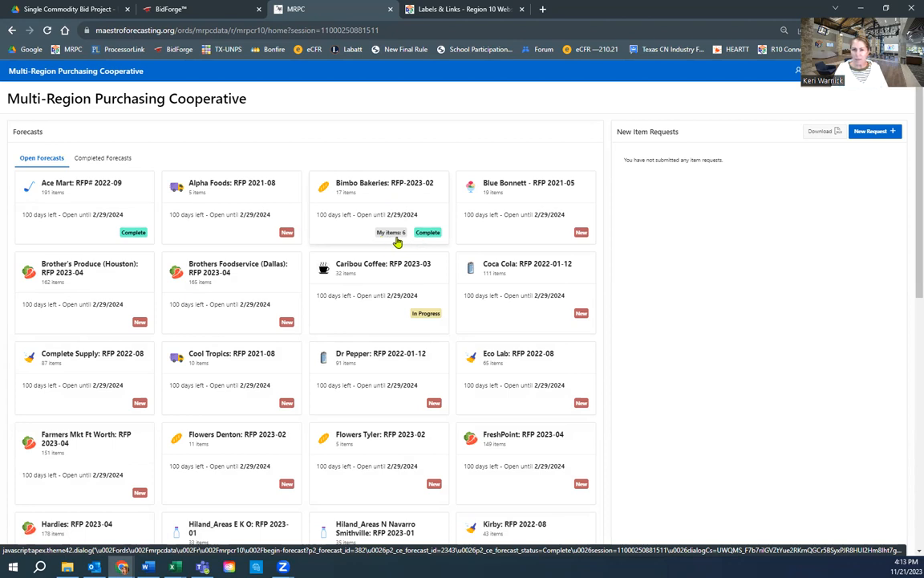
left_click(419, 177)
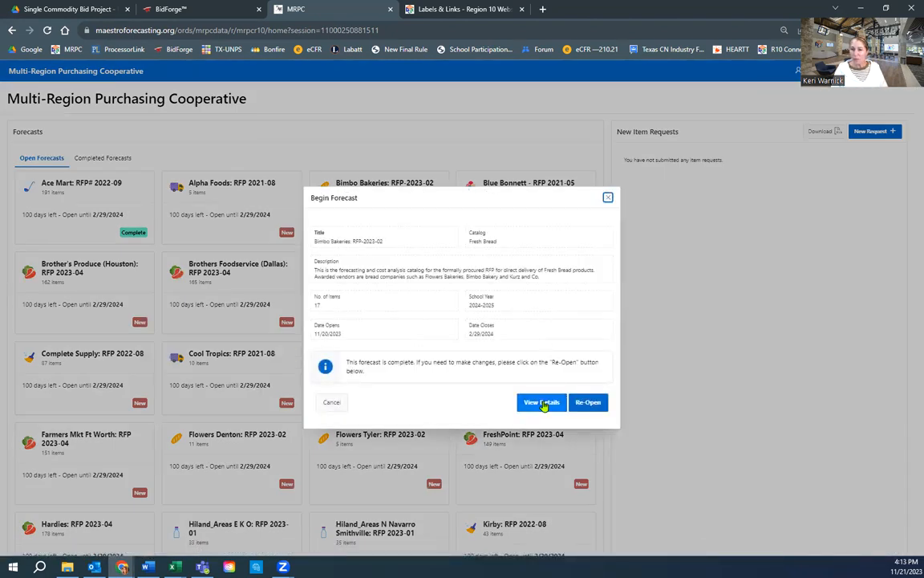
left_click(543, 404)
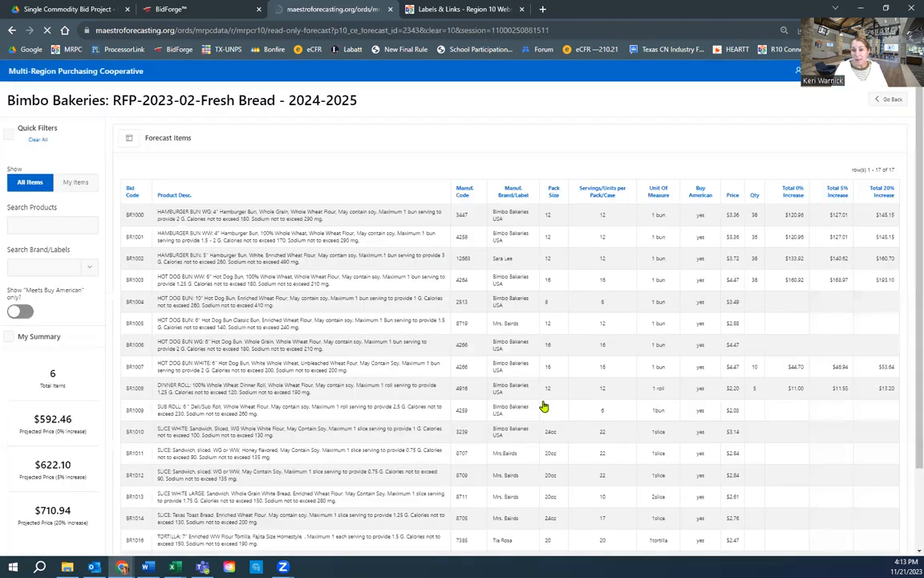
left_click(77, 181)
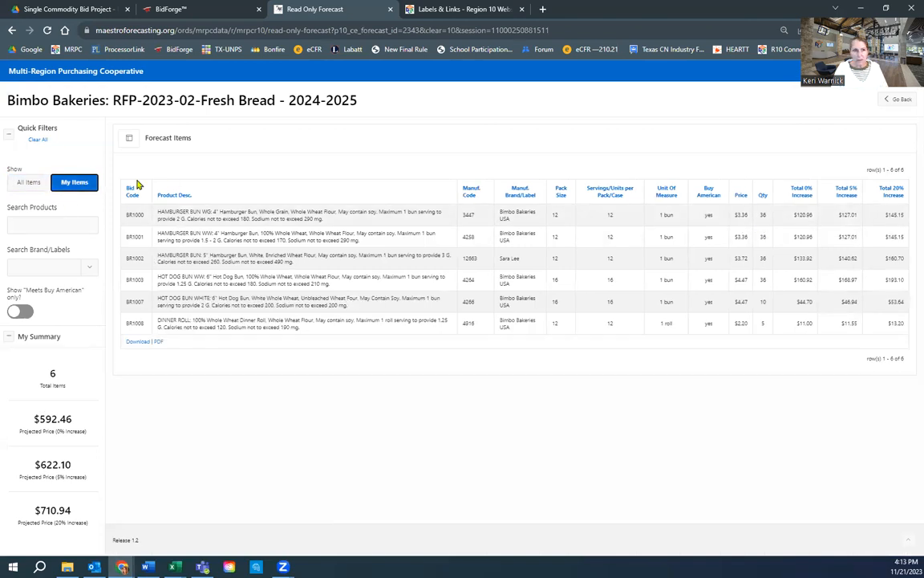
left_click(30, 183)
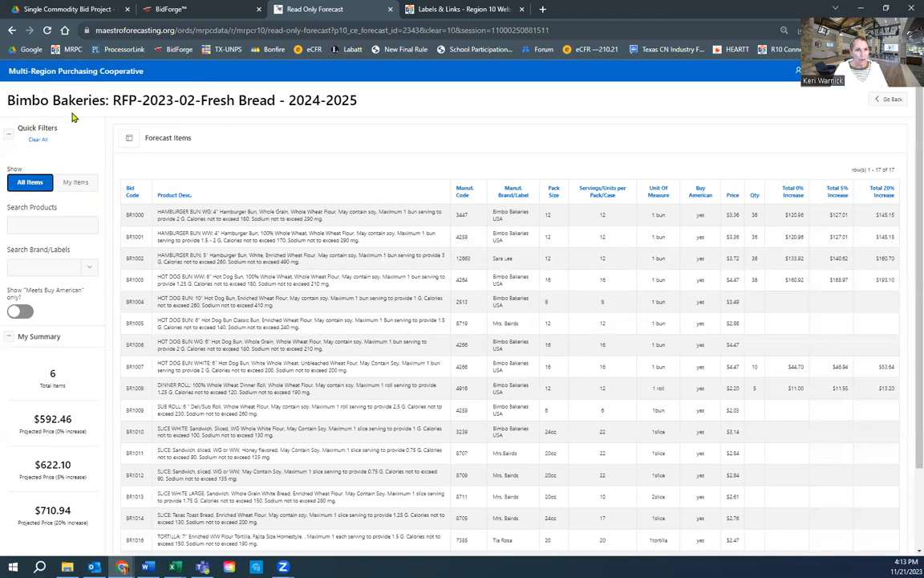
left_click(12, 30)
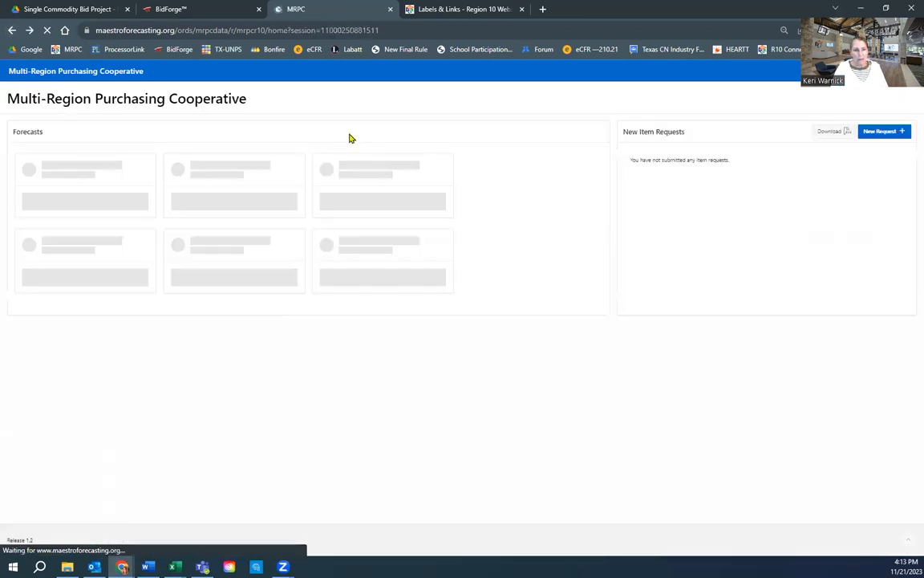
Step: Reopen the completed Bimbo Bakeries forecast for editing and list all 17 items
left_click(423, 206)
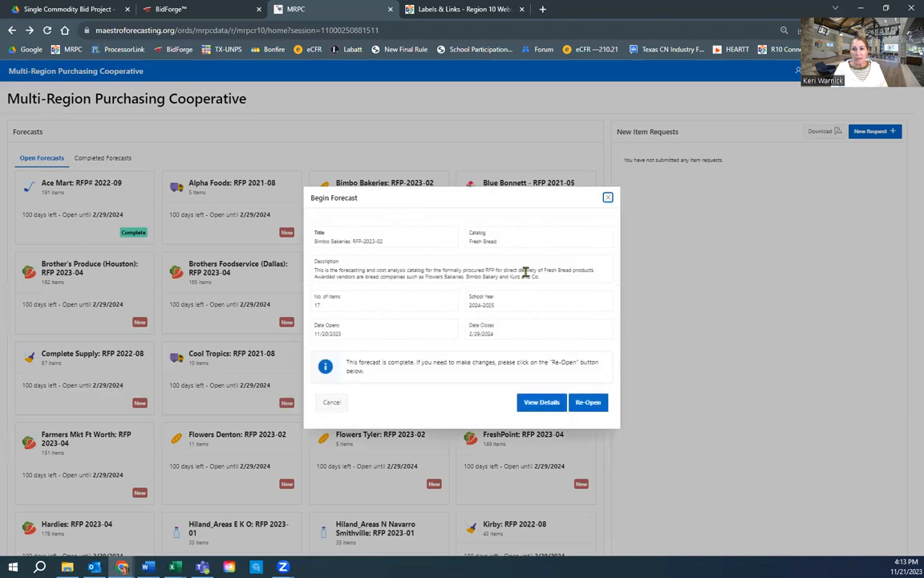
left_click(593, 408)
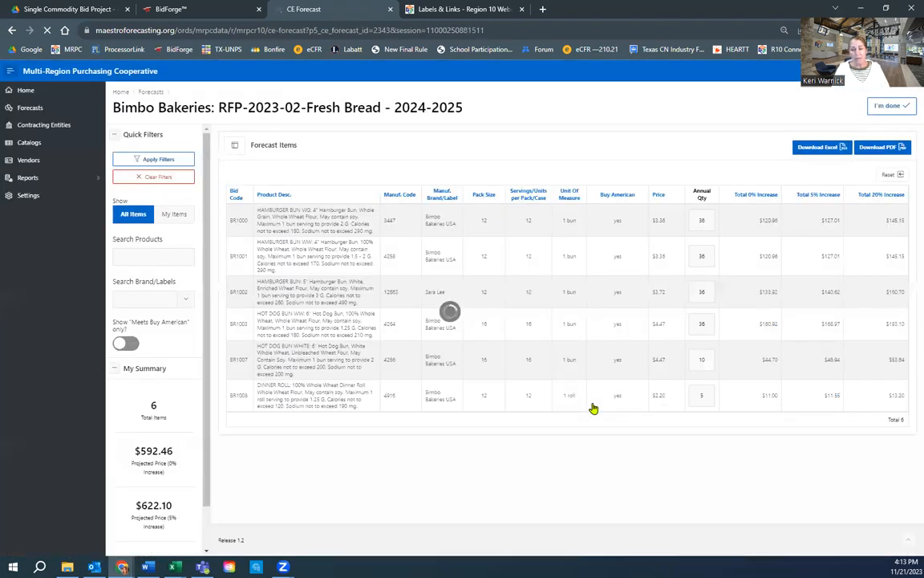
left_click(131, 213)
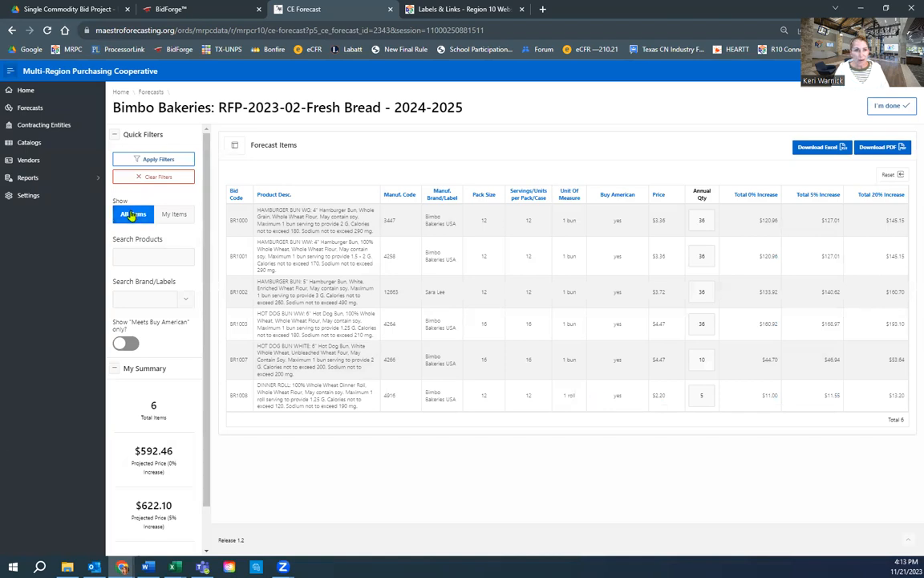
left_click(151, 159)
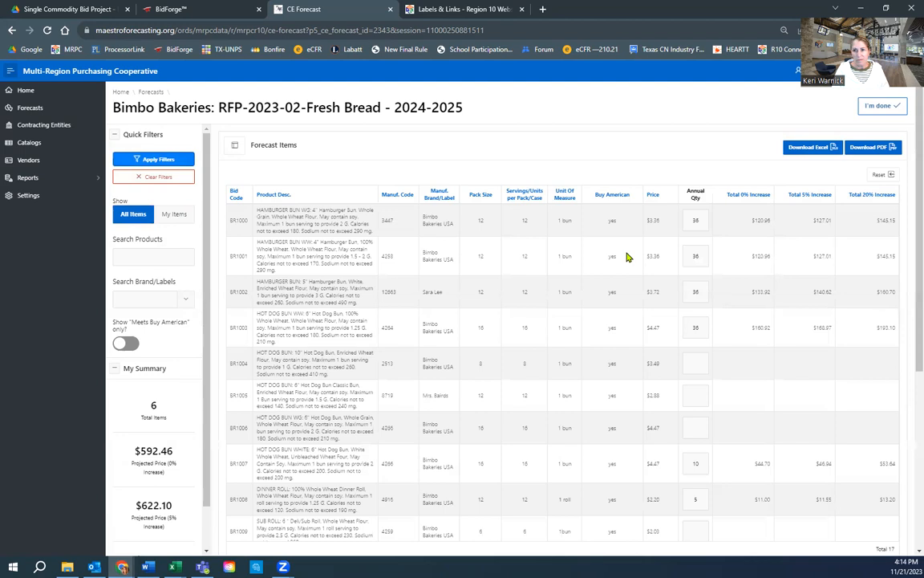
Step: Give BR1012 sliced sandwich bread an annual quantity of 20
left_click(695, 396)
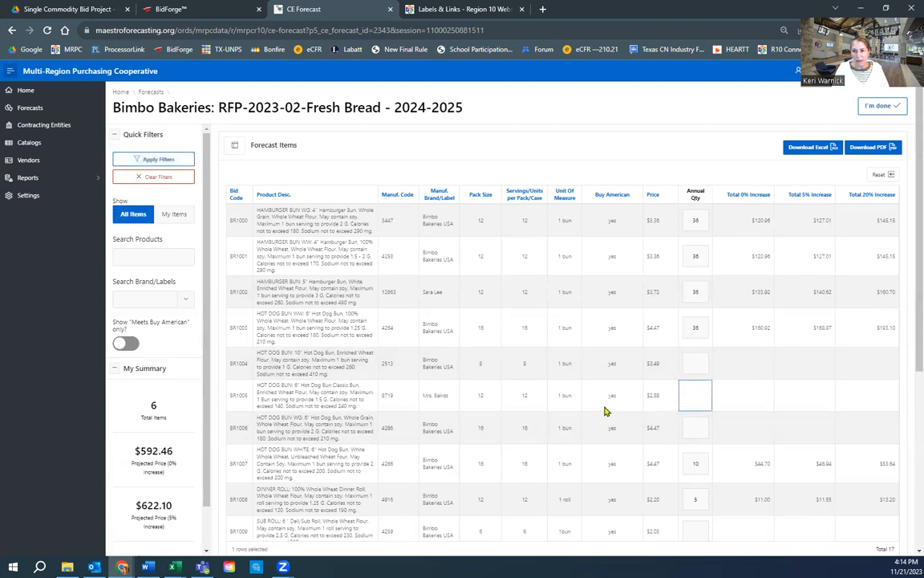
scroll(606, 410, "down", 2)
scroll(604, 408, "down", 2)
left_click(698, 352)
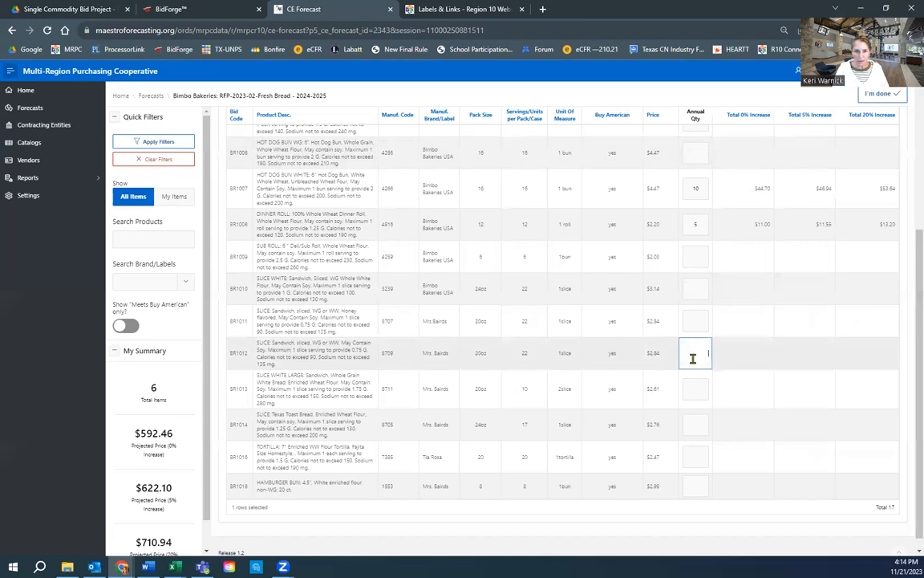
type("20")
key("Tab")
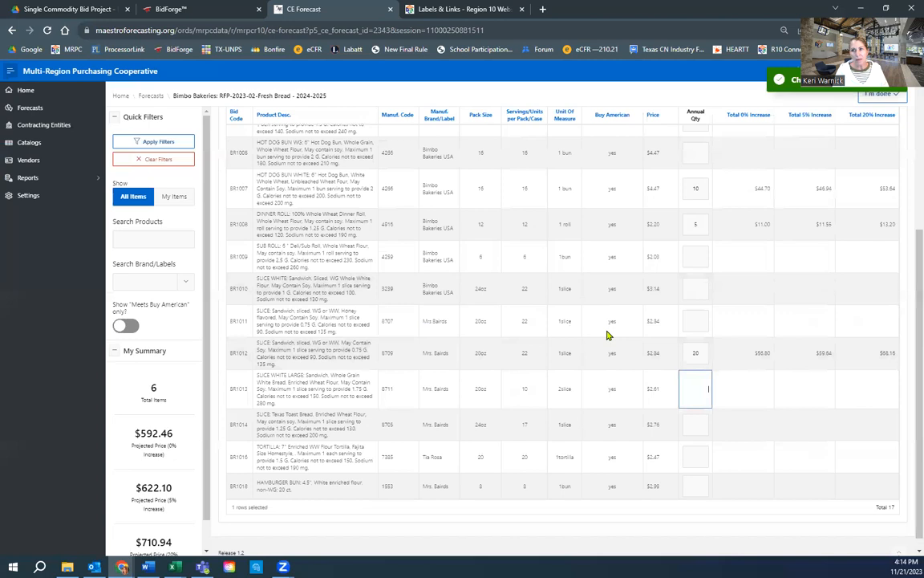
Step: Filter the list to My Items (7 items) and mark the forecast done
scroll(609, 335, "up", 5)
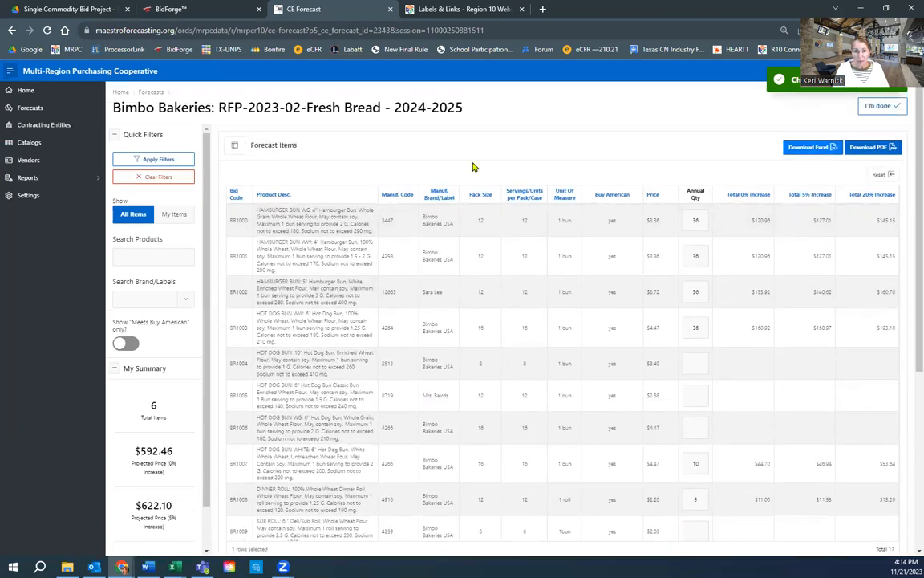
left_click(174, 214)
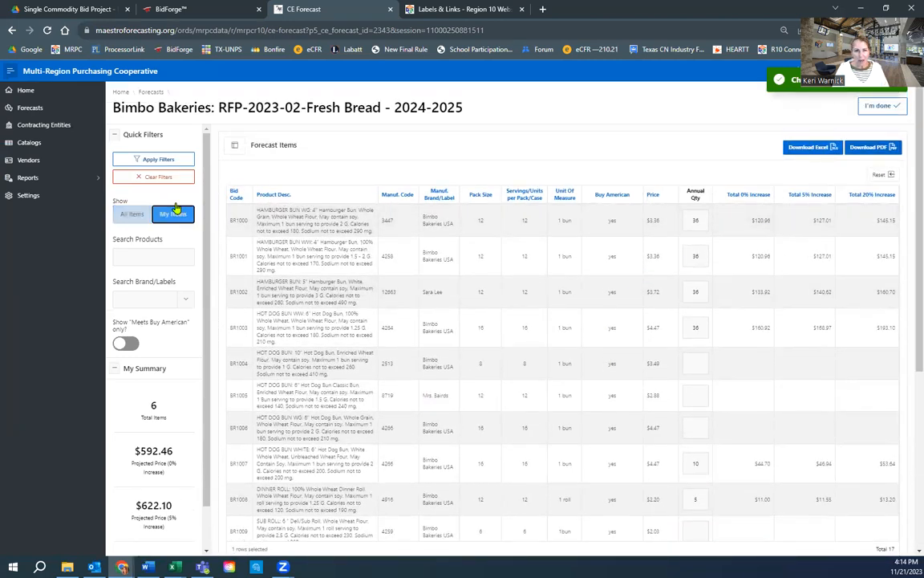
left_click(177, 161)
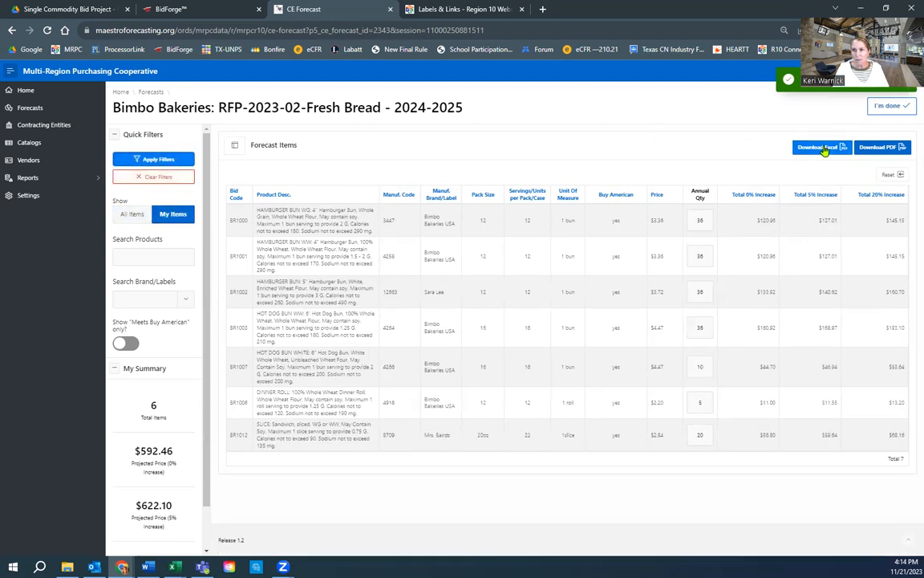
left_click(886, 106)
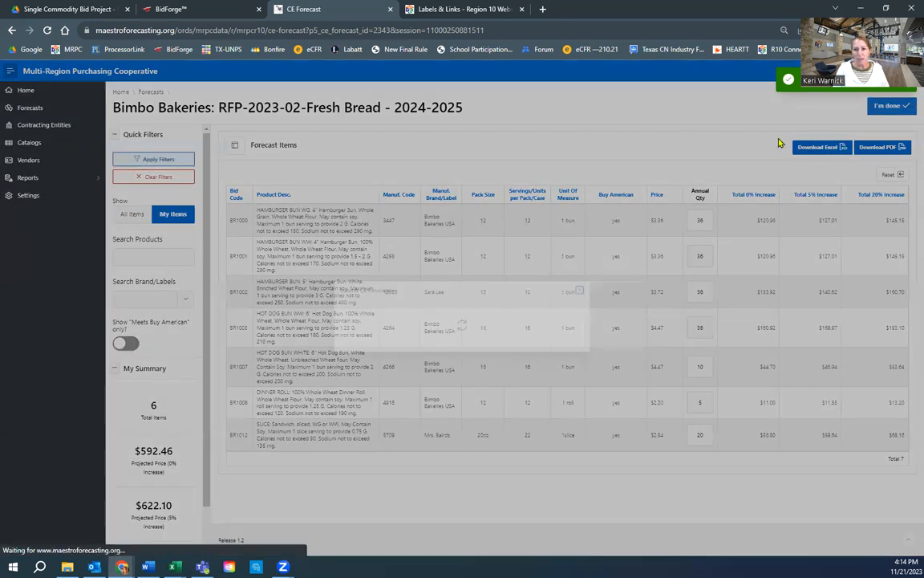
Step: Confirm the Bimbo Bakeries submission with 7 items, then open the Labatt Full-Line Grocery forecast
left_click(589, 325)
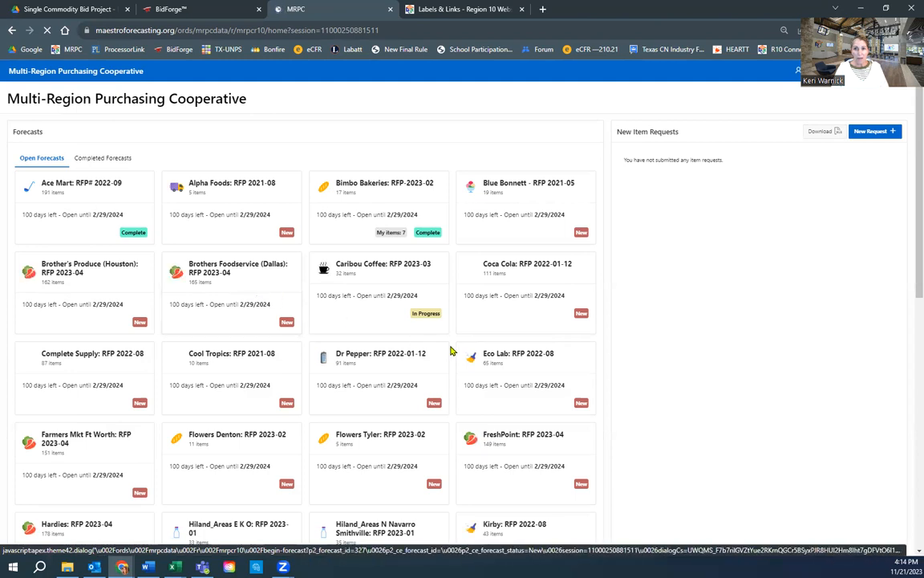
scroll(451, 352, "down", 3)
scroll(449, 351, "down", 1)
left_click(262, 357)
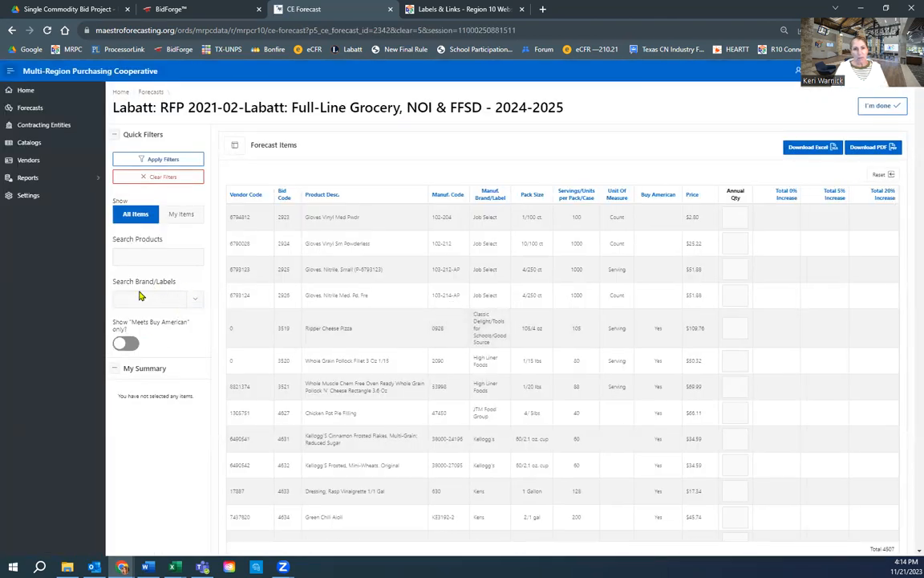
Step: Search the brand list for 'tyso' and add Tyson Foods to the brand filter
left_click(195, 302)
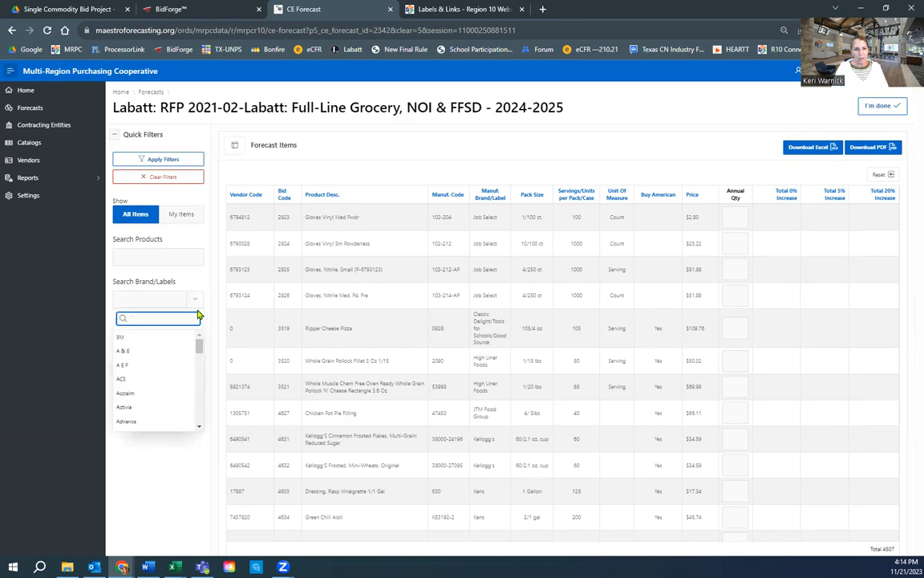
left_click_drag(199, 350, 199, 424)
left_click(150, 423)
left_click_drag(199, 383, 199, 424)
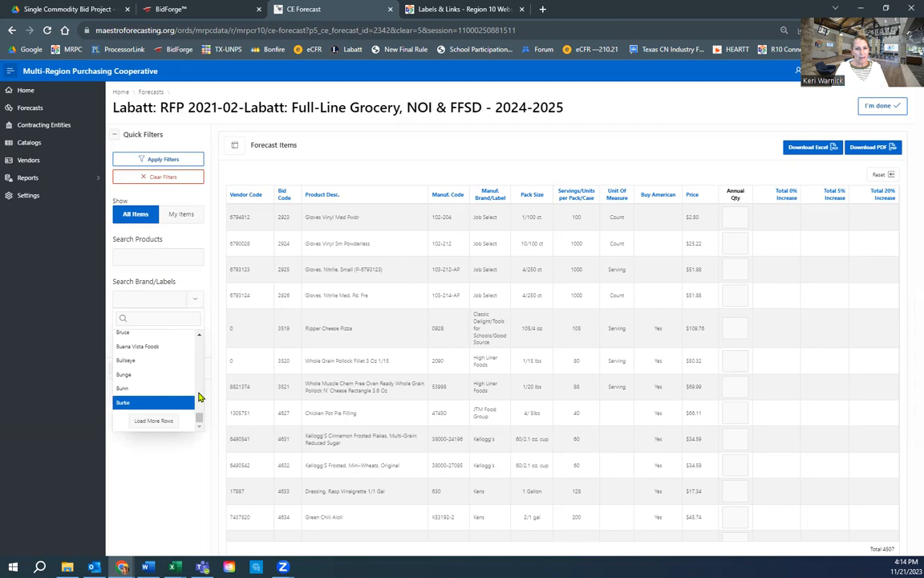
left_click(137, 300)
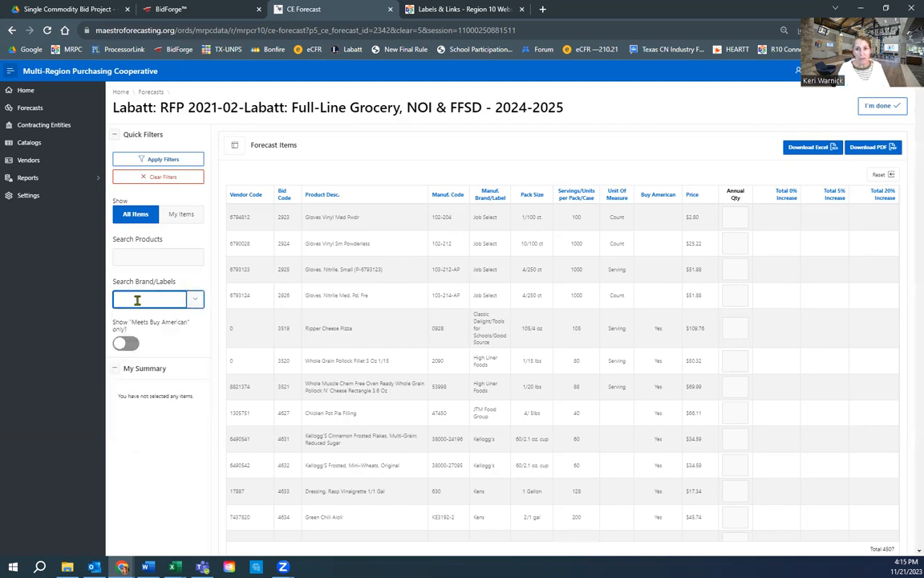
type("ty")
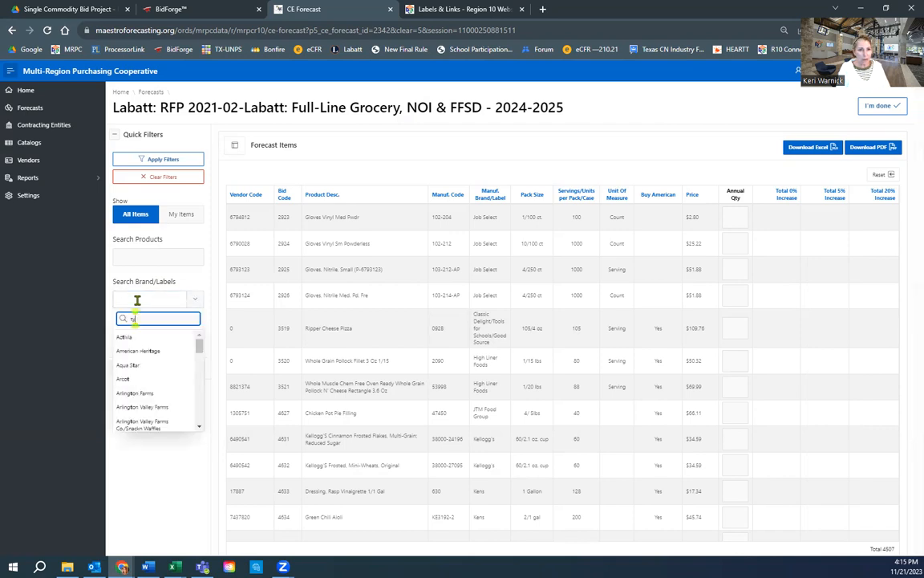
type("so")
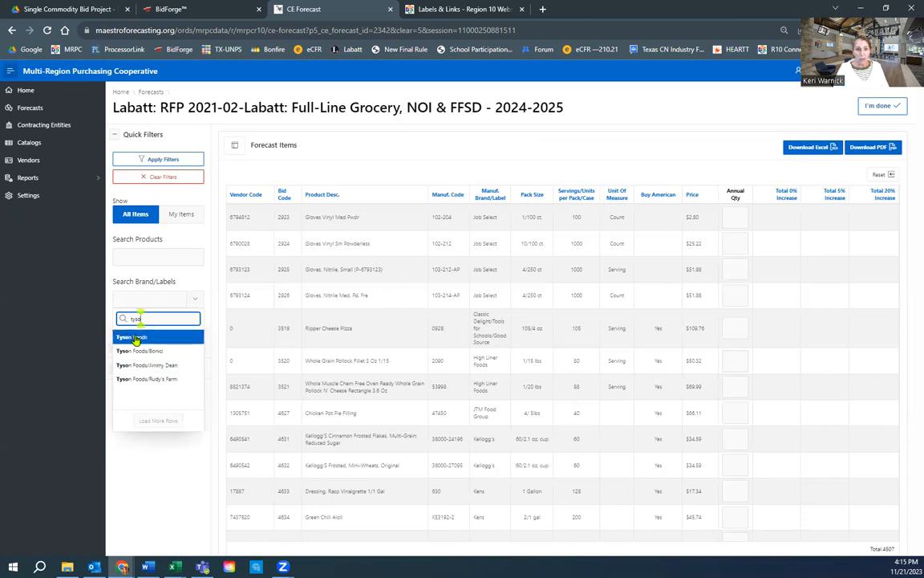
left_click(136, 338)
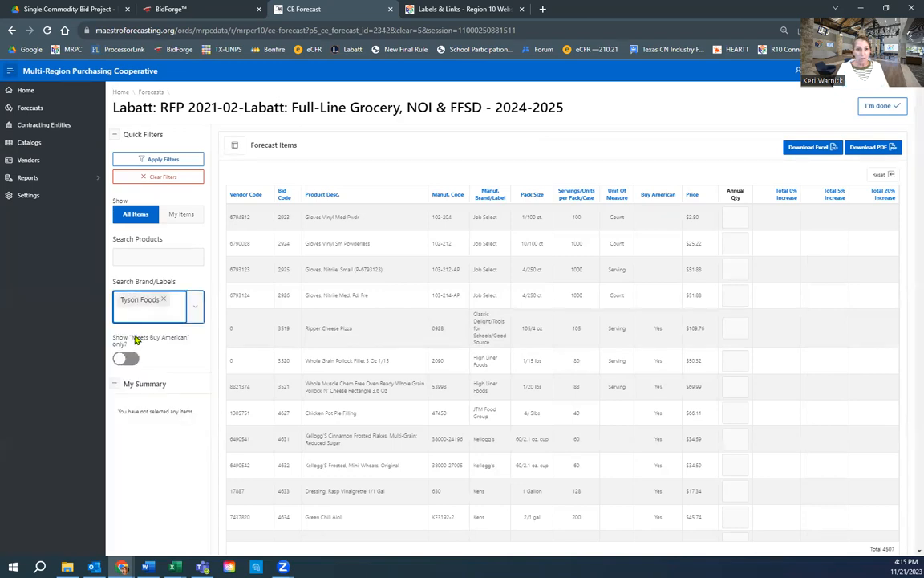
Step: Add the Tyson Foods/Bonici, Jimmy Dean and Rudy's Farm brands and apply the filter
left_click(176, 311)
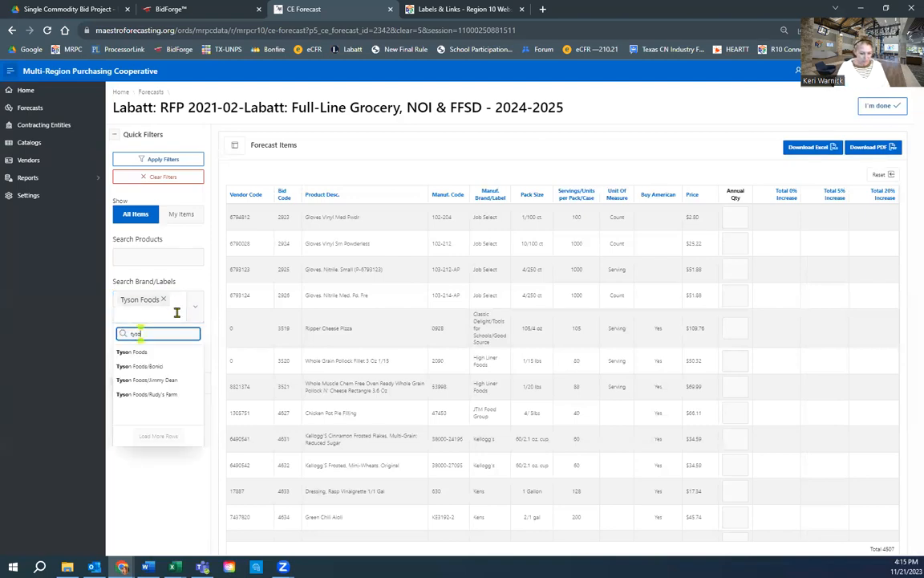
left_click(151, 366)
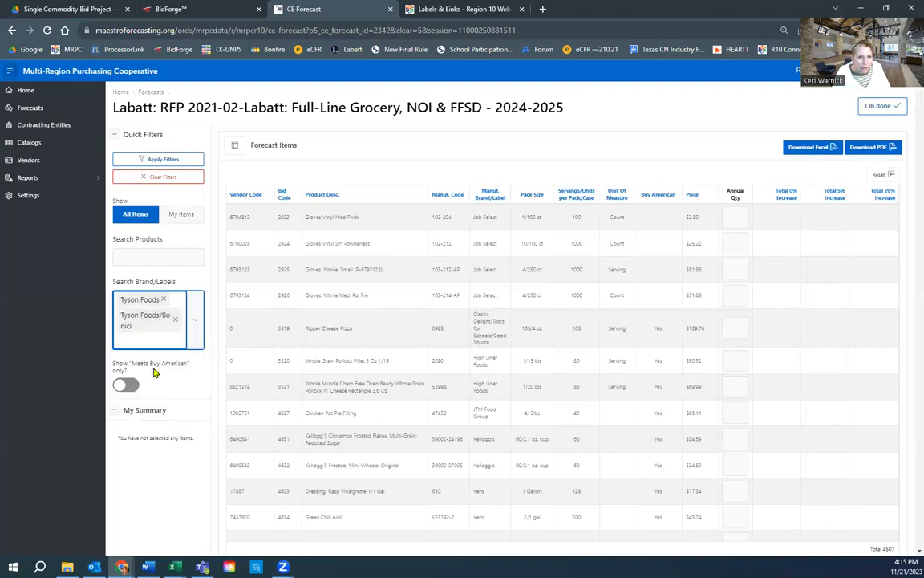
left_click(202, 324)
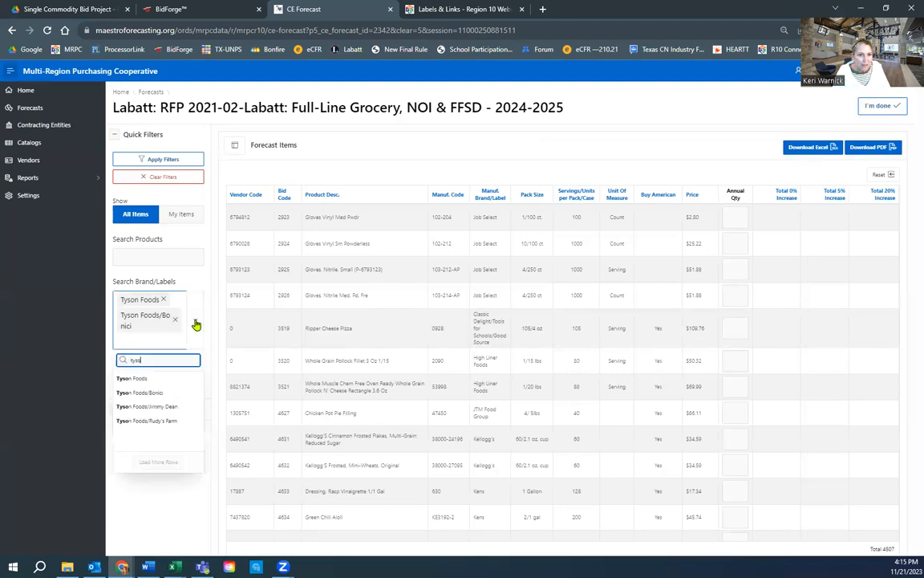
left_click(153, 406)
left_click(199, 341)
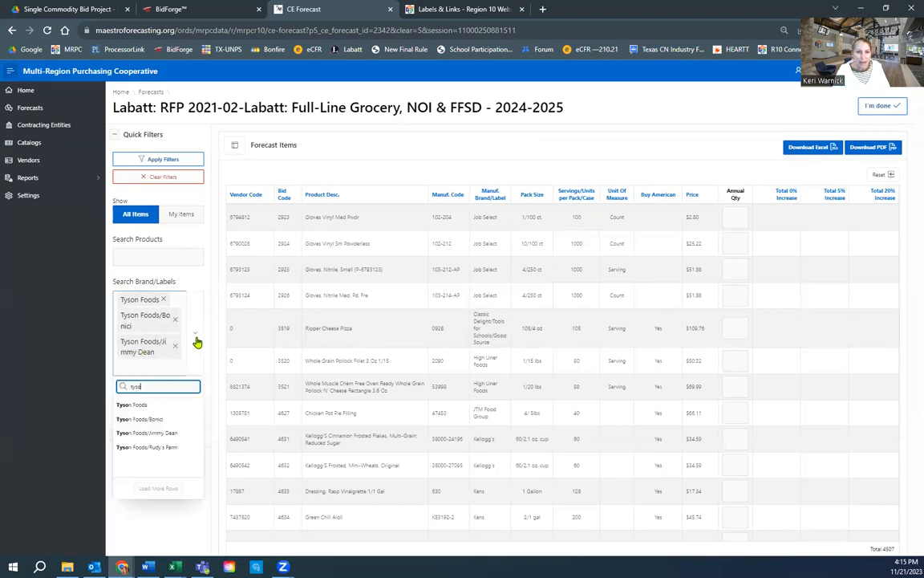
left_click(157, 447)
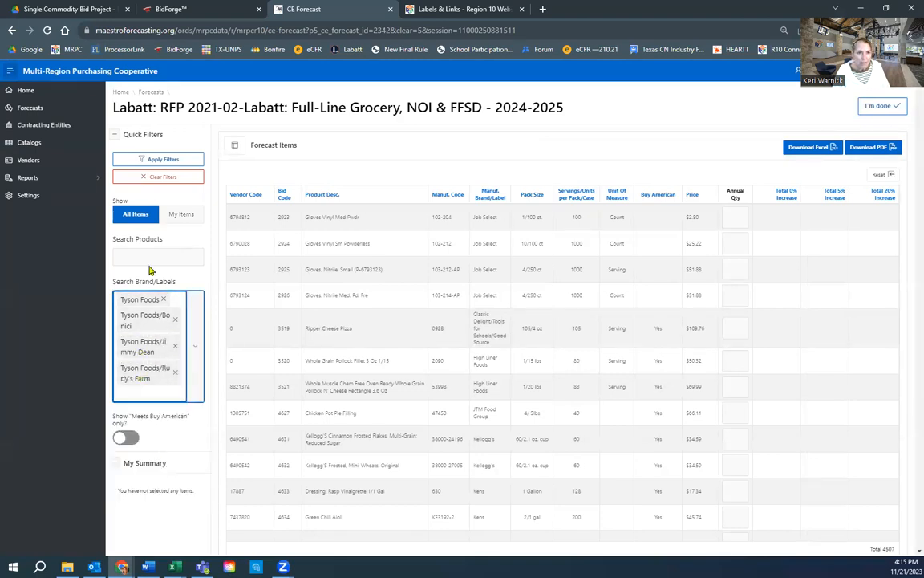
left_click(184, 160)
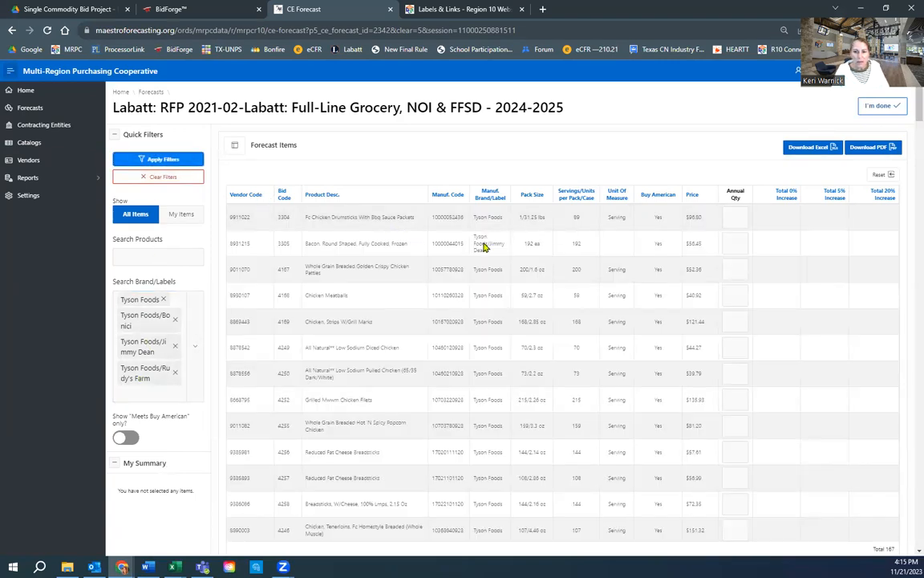
Step: Review the 167 filtered items, then clear the filters to show all 4,507 items
scroll(493, 392, "down", 5)
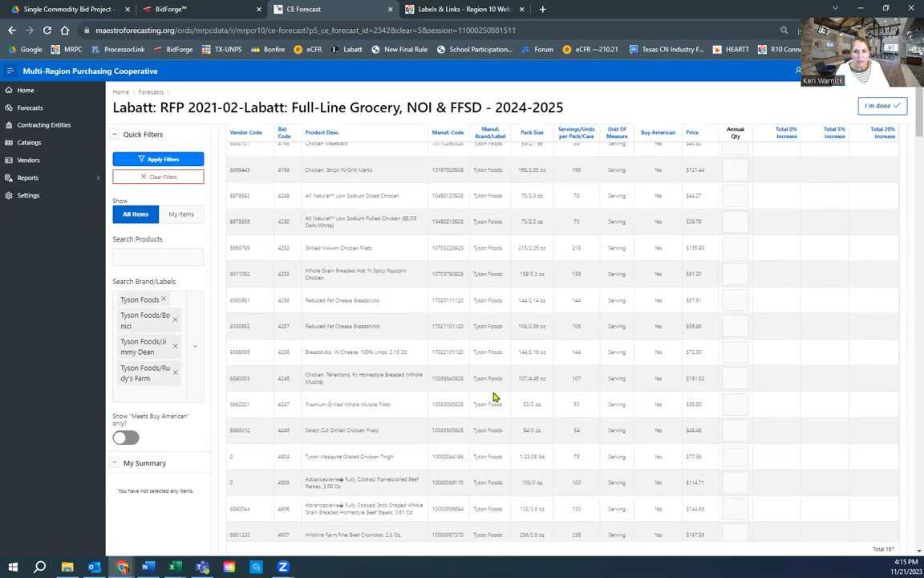
scroll(493, 397, "down", 5)
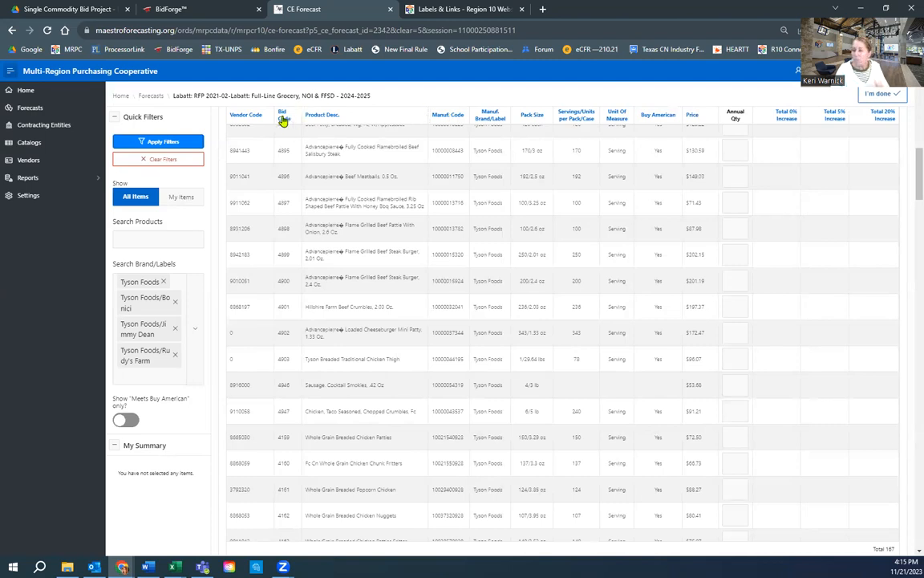
left_click(170, 158)
scroll(907, 232, "up", 1)
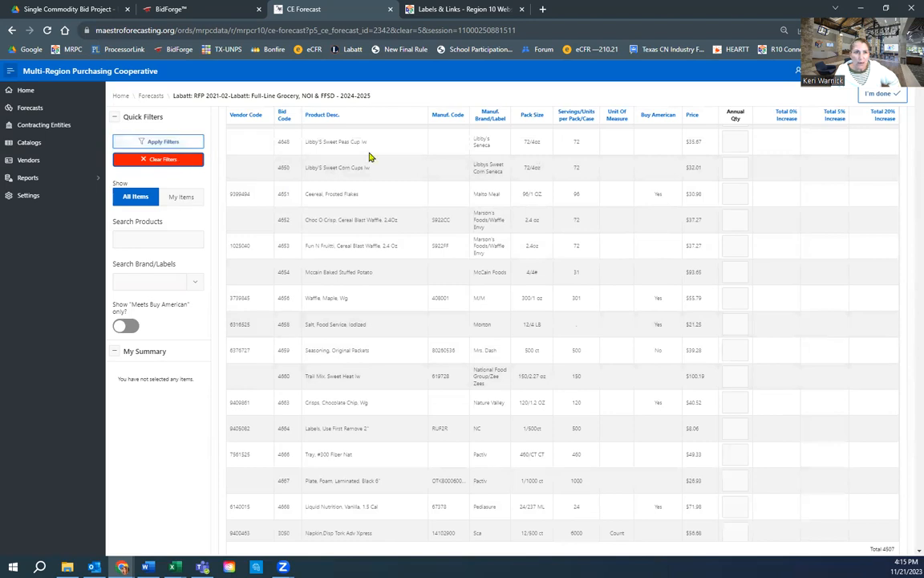
left_click(191, 142)
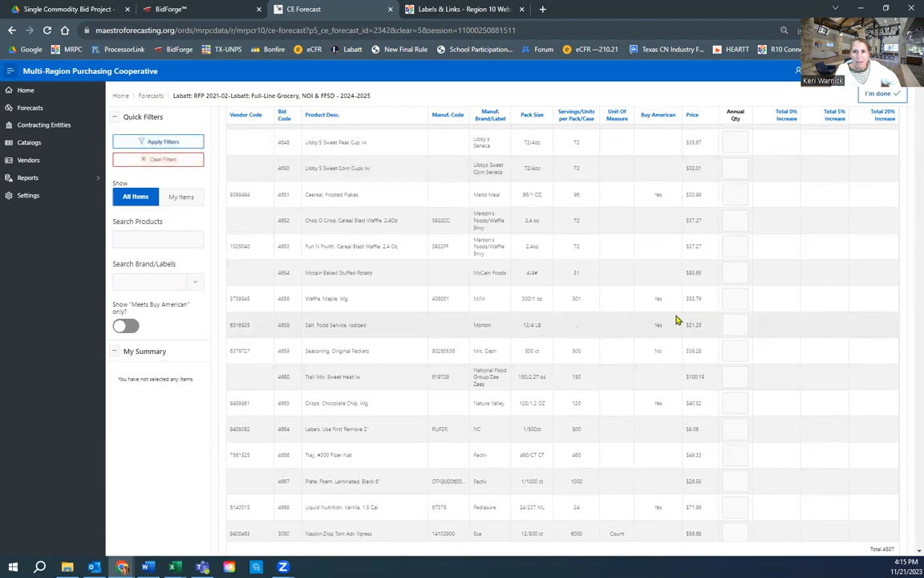
scroll(676, 319, "up", 5)
scroll(676, 319, "up", 5)
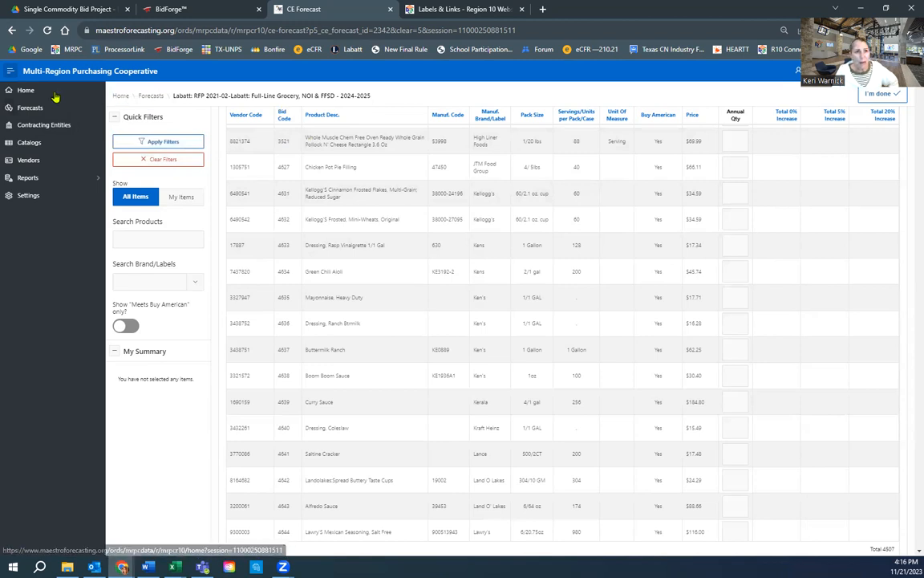
Step: Return to the cooperative's Home page, then bring up the Word notes at Current Date
left_click(25, 90)
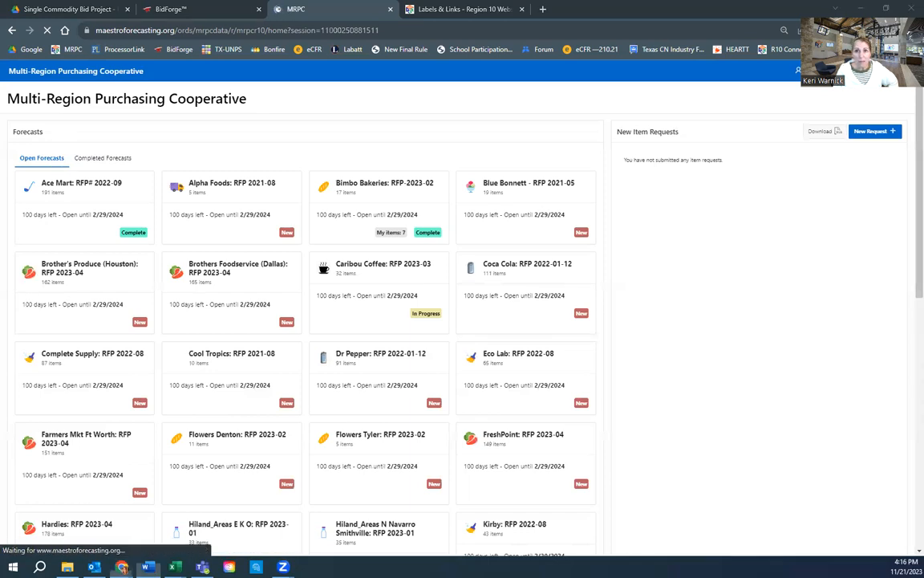
left_click(147, 566)
left_click(458, 235)
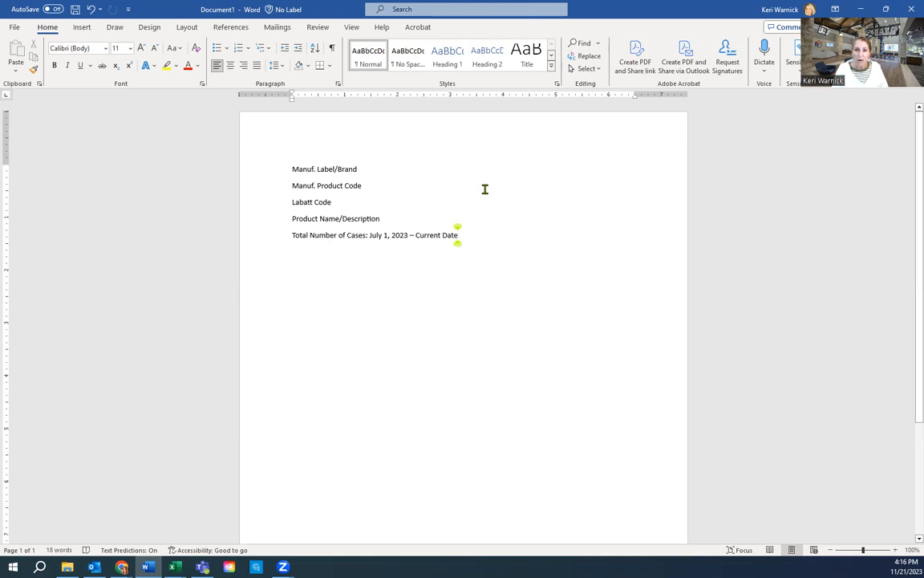
Step: Highlight each notes field: Label/Brand, Product Code, Labatt Code, Description, date range; move Word aside
left_click_drag(370, 235, 475, 238)
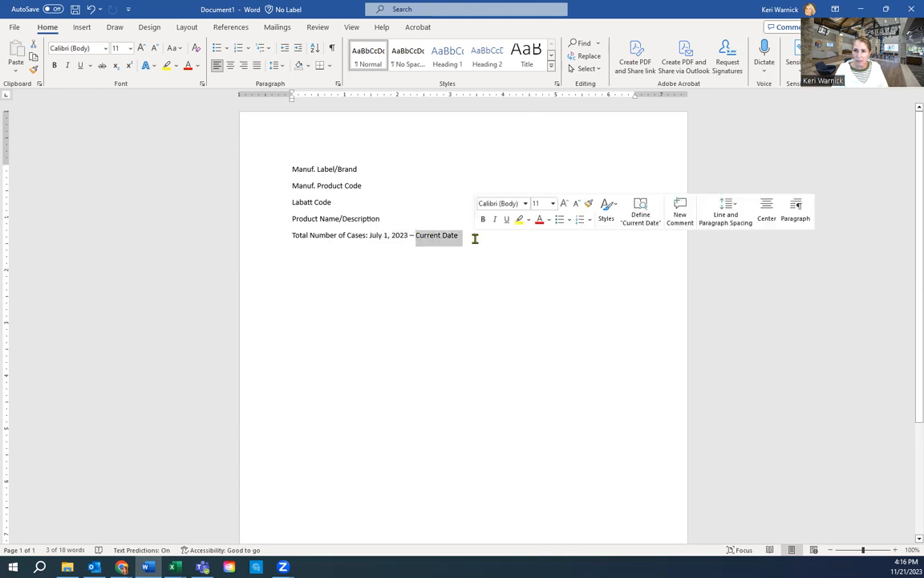
left_click(351, 235)
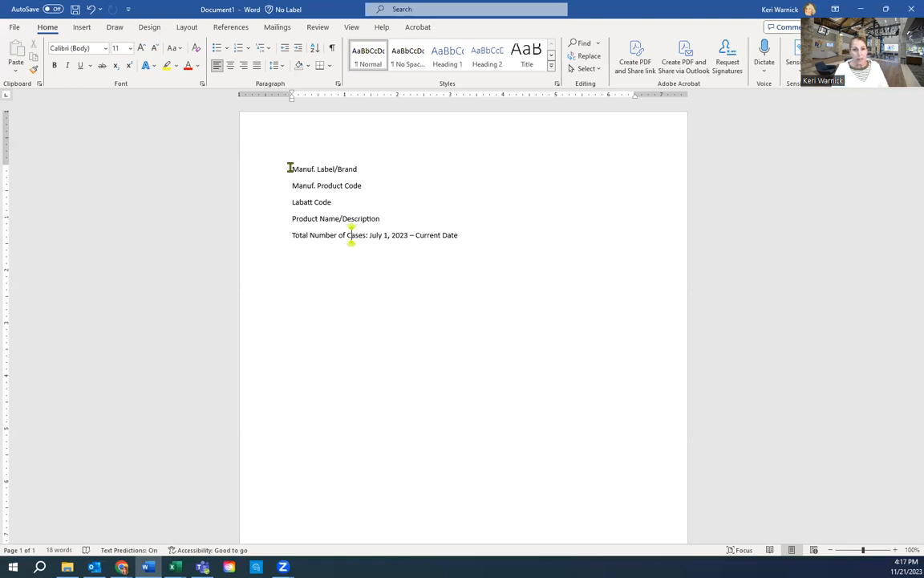
left_click_drag(289, 168, 373, 167)
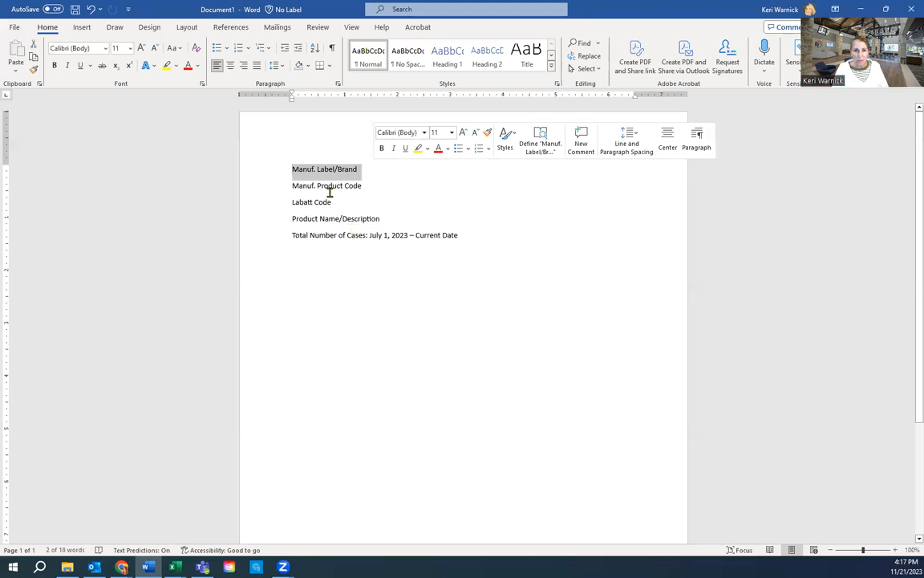
left_click_drag(290, 185, 371, 186)
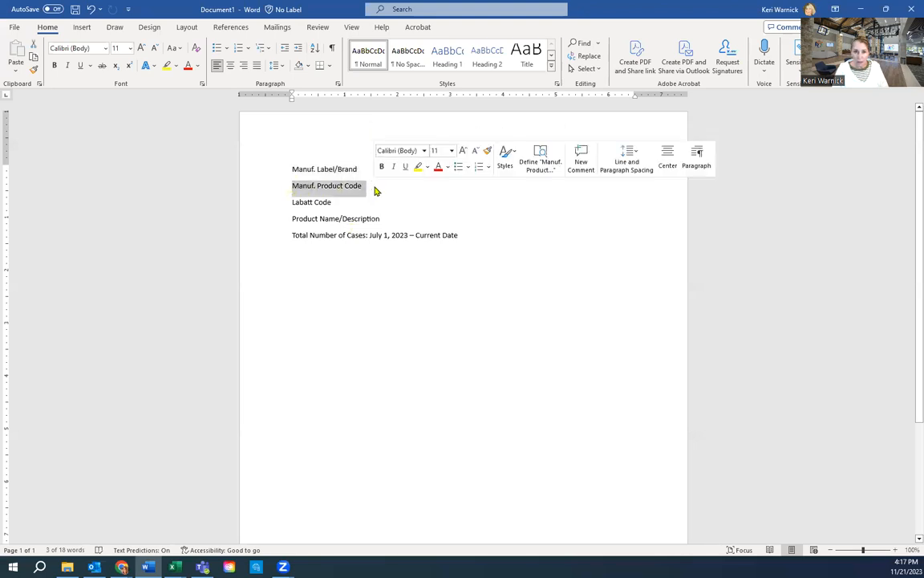
left_click_drag(292, 218, 389, 218)
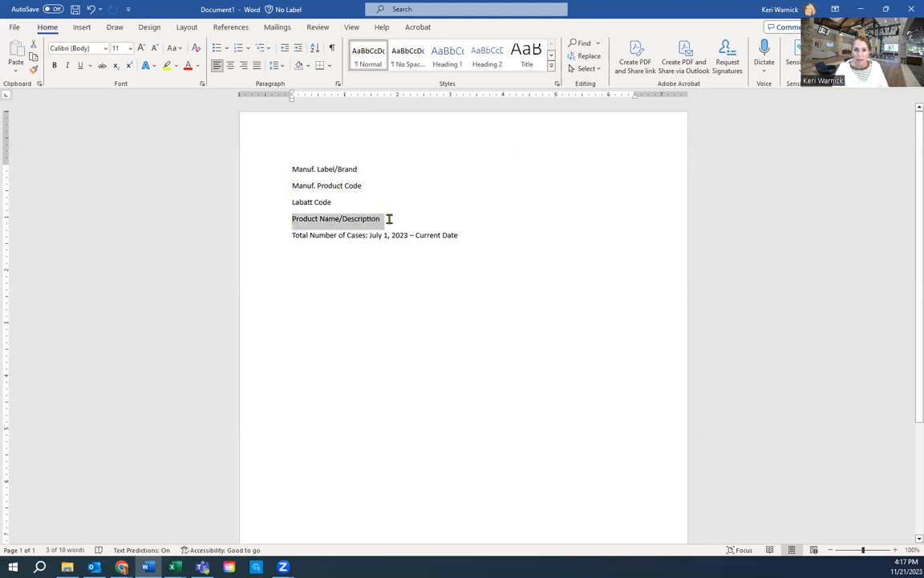
left_click_drag(292, 235, 469, 235)
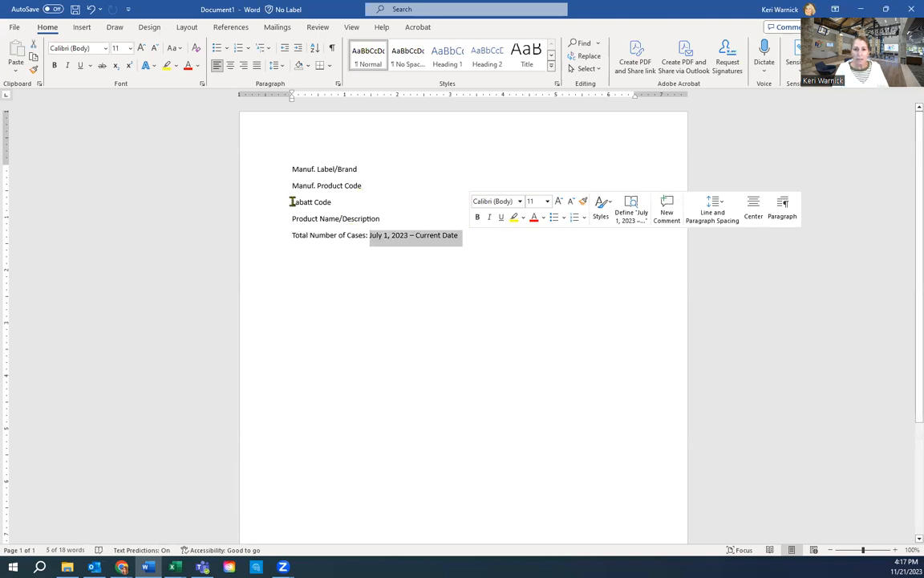
left_click_drag(291, 202, 354, 200)
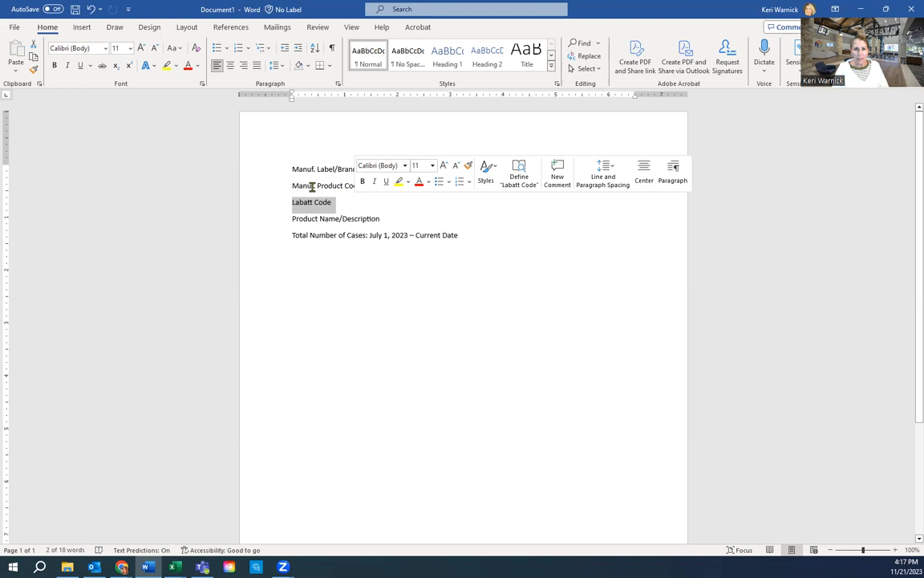
left_click_drag(291, 186, 344, 204)
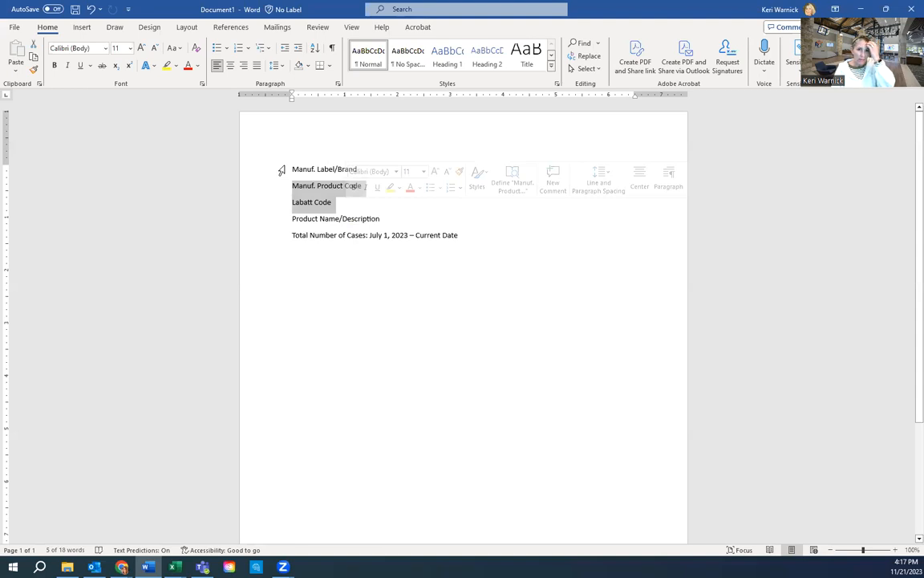
left_click(386, 232)
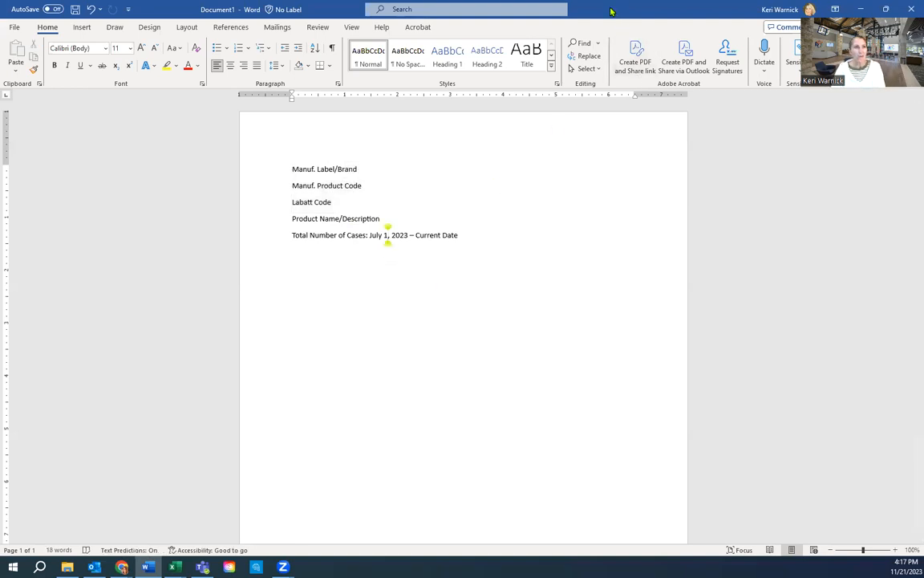
left_click_drag(611, 11, 1, 81)
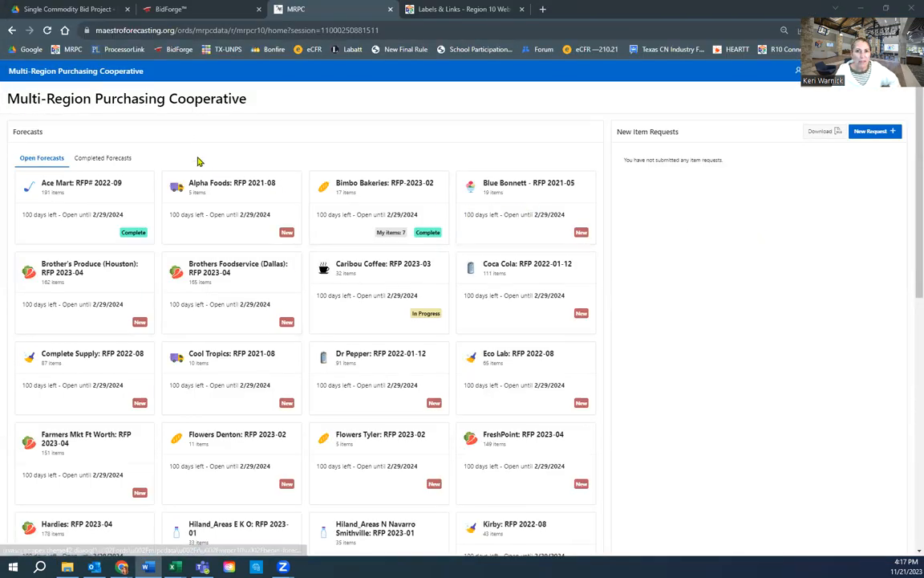
Step: Start a blank new item request from the New Item Requests panel
left_click(878, 133)
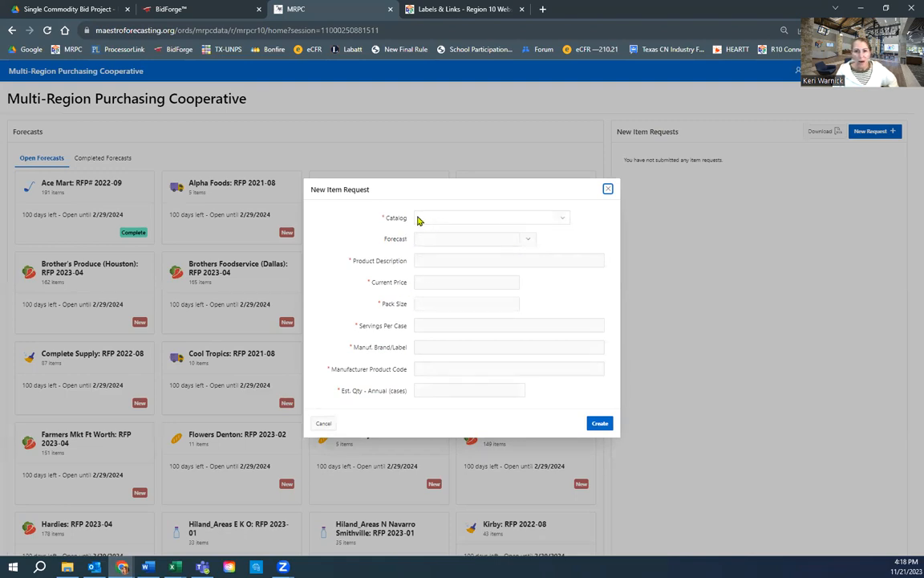
Step: Show the Forecast dropdown is empty, then bring up the Catalog choices
left_click_drag(407, 218, 383, 241)
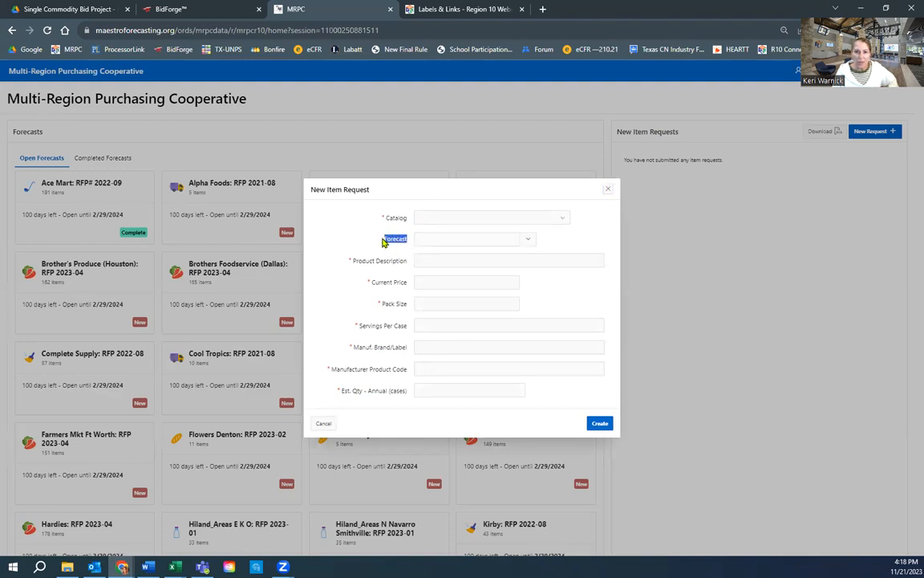
left_click(527, 241)
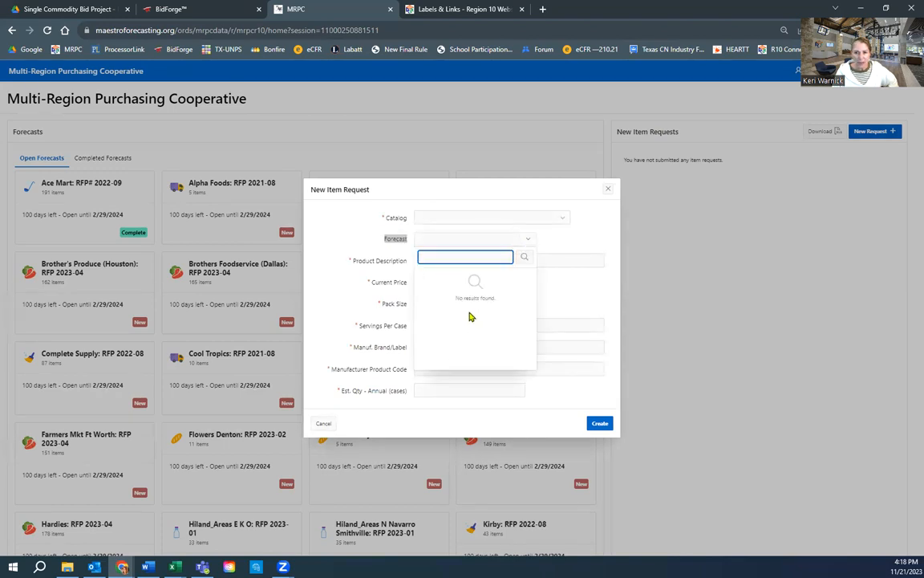
left_click(584, 246)
left_click(561, 218)
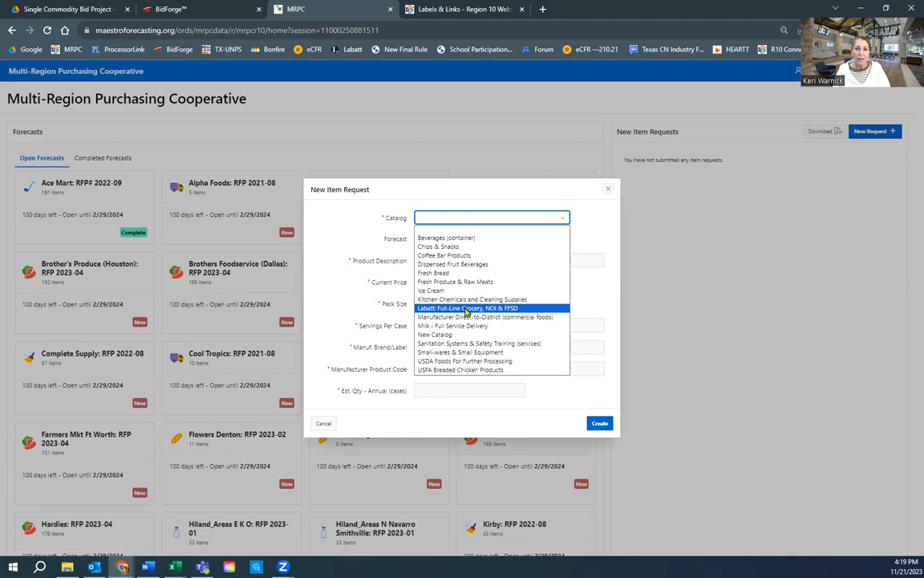
Step: Try catalog Chips & Snacks with forecast Masters Distribution: RFP-2022-02-13, then switch to Labatt
left_click(448, 249)
left_click(527, 241)
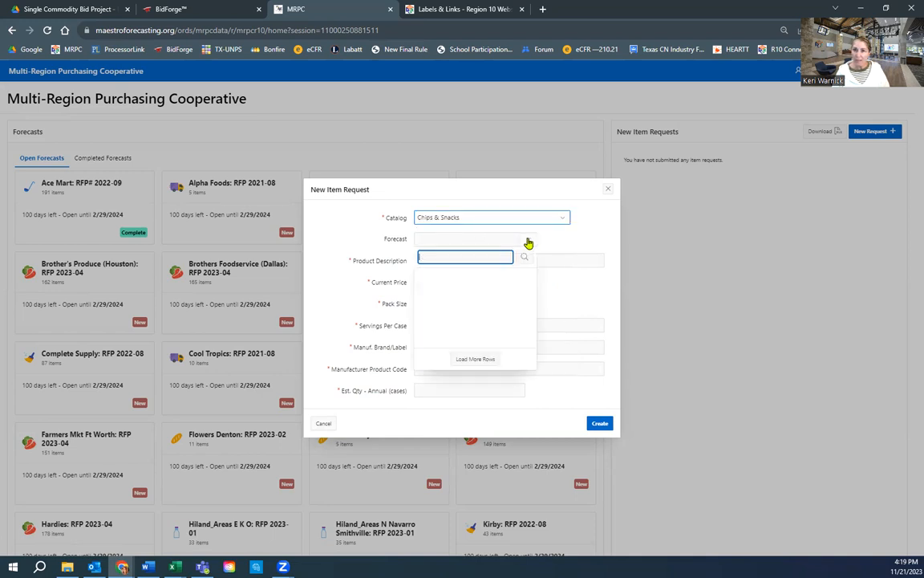
left_click(489, 275)
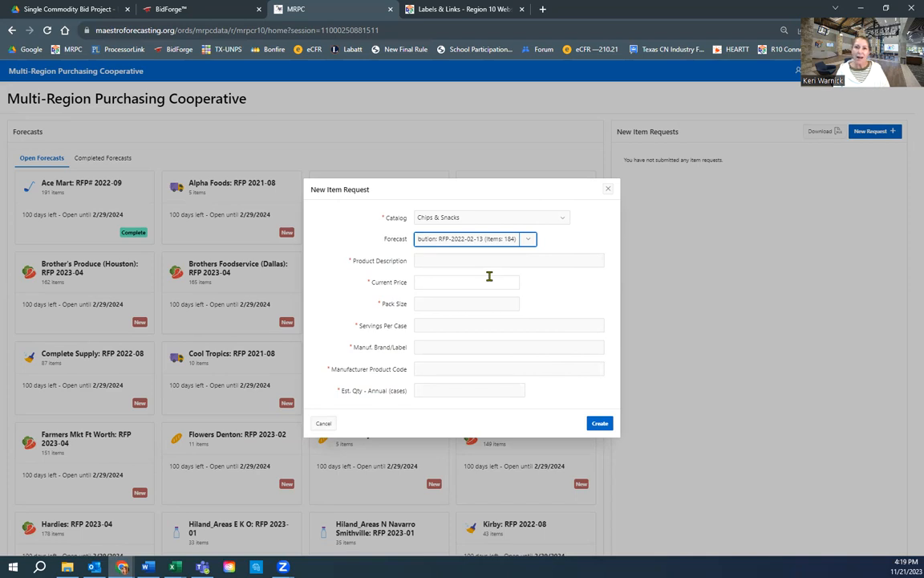
left_click(561, 220)
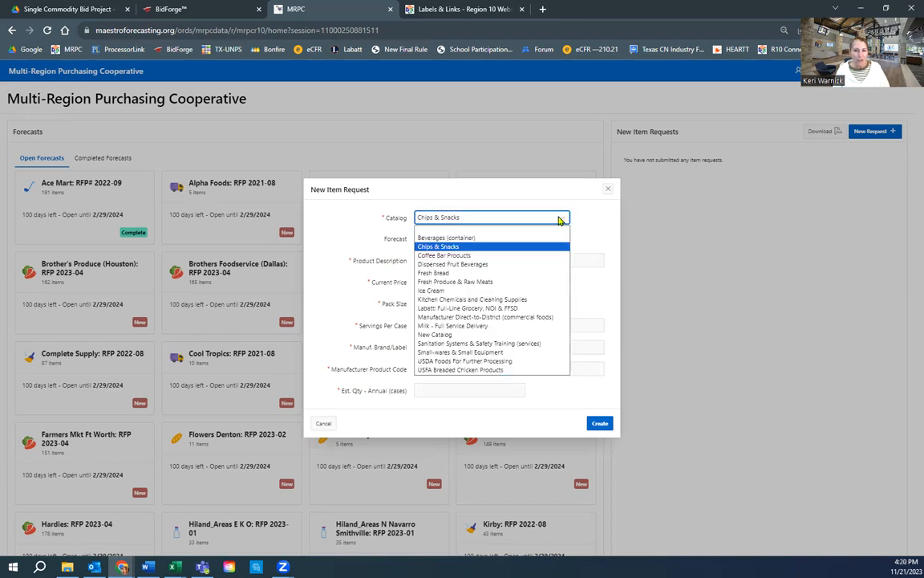
left_click(455, 309)
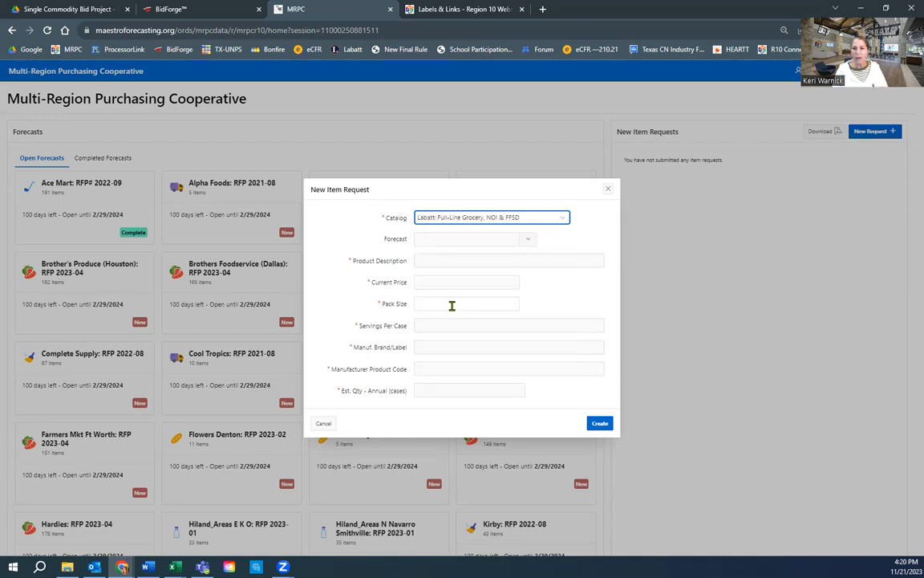
Step: Settle on catalog Beverages (container) with forecast Dr Pepper: RFP 2022-01-12
left_click(563, 221)
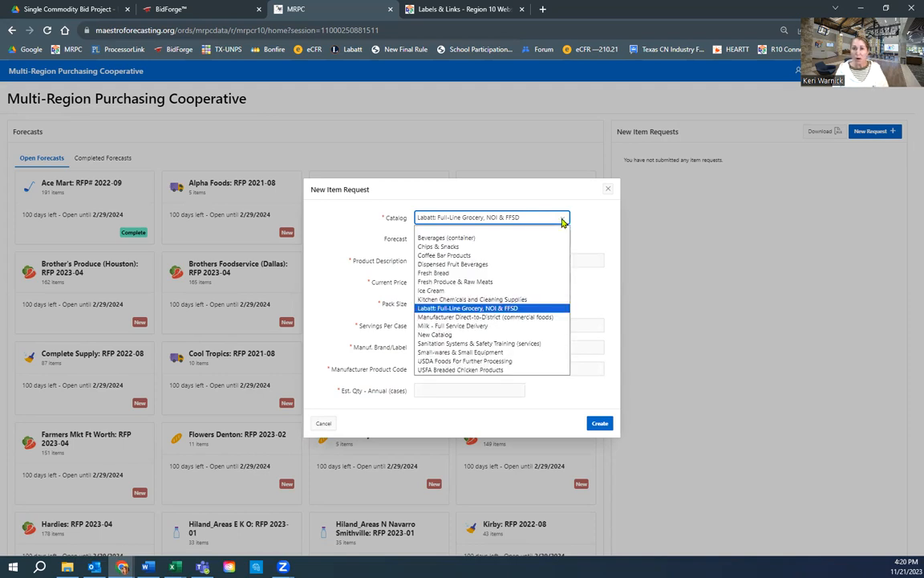
left_click(453, 237)
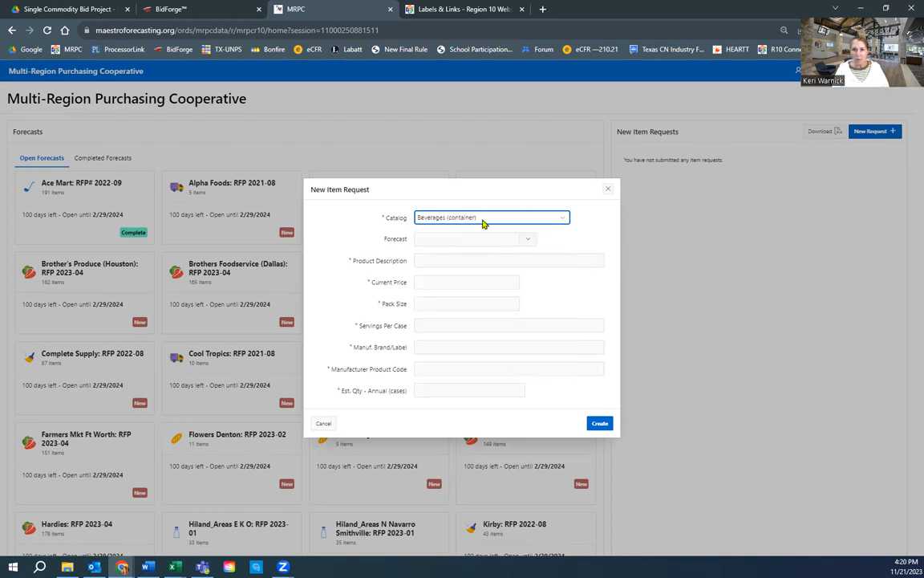
left_click(529, 239)
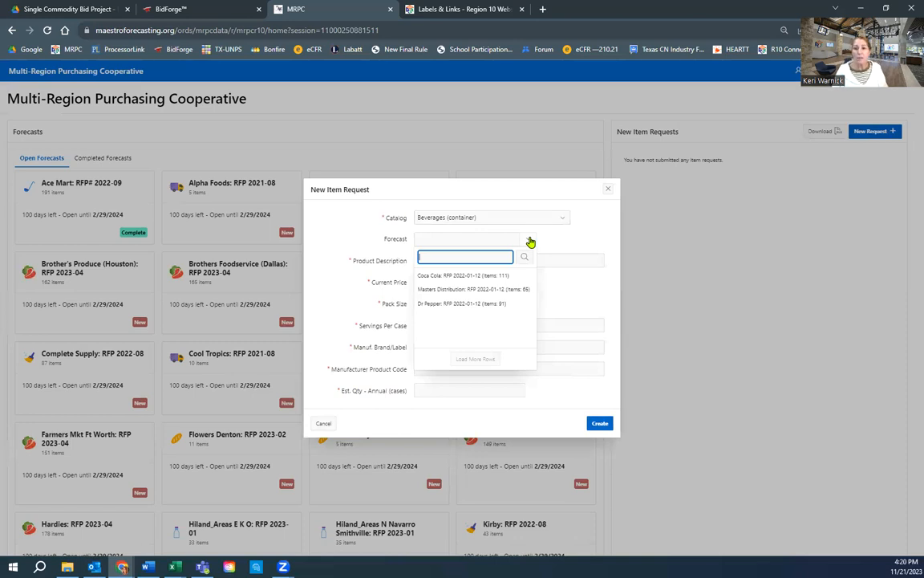
left_click(463, 303)
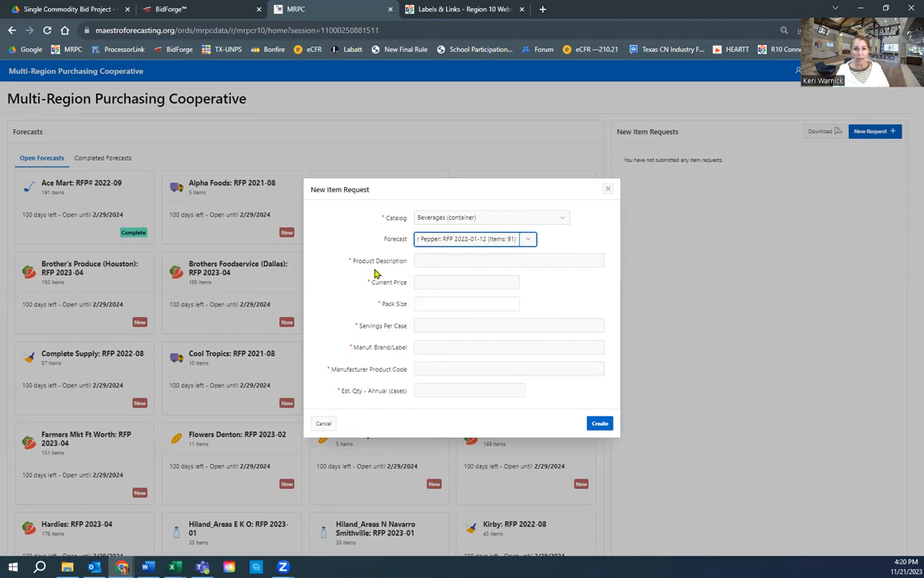
left_click(447, 257)
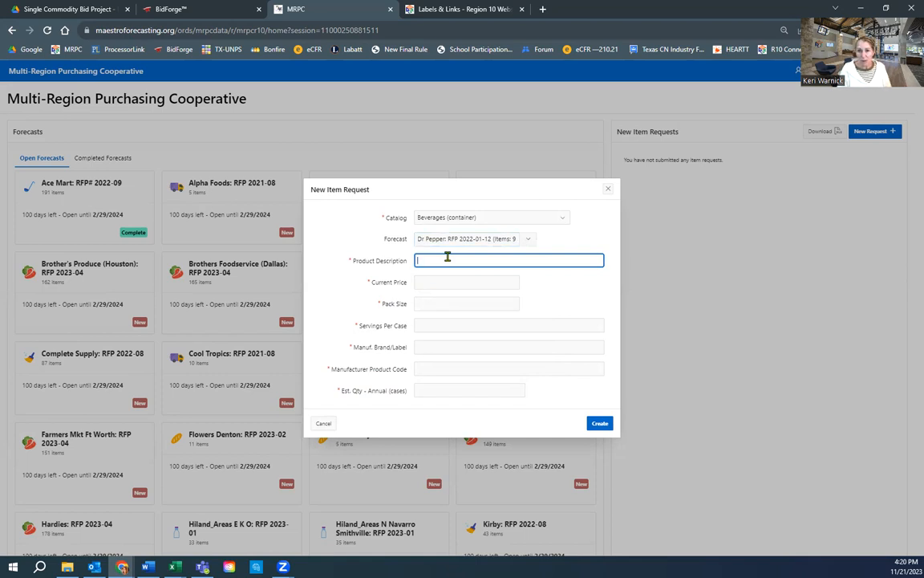
Step: Enter 'Test Productc' as the product description
type("Test Prod")
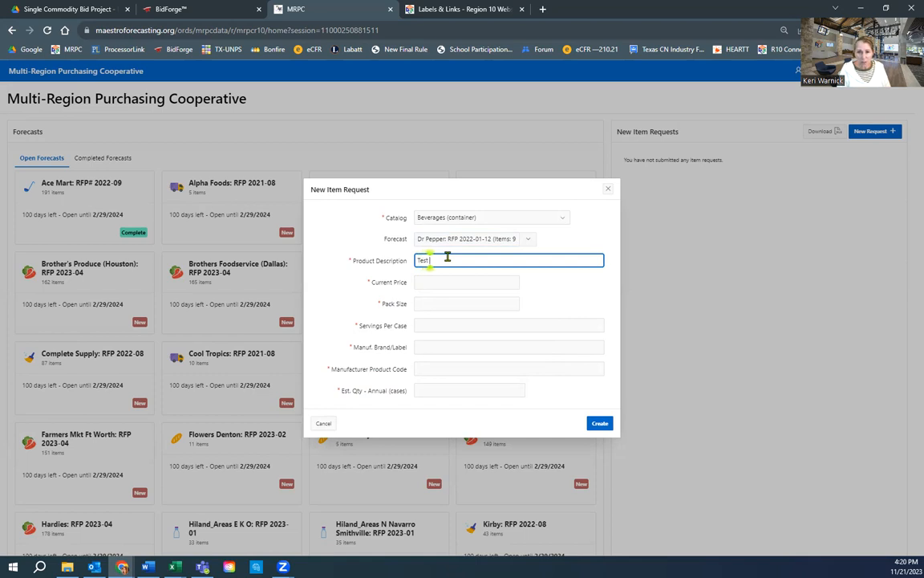
type("uc")
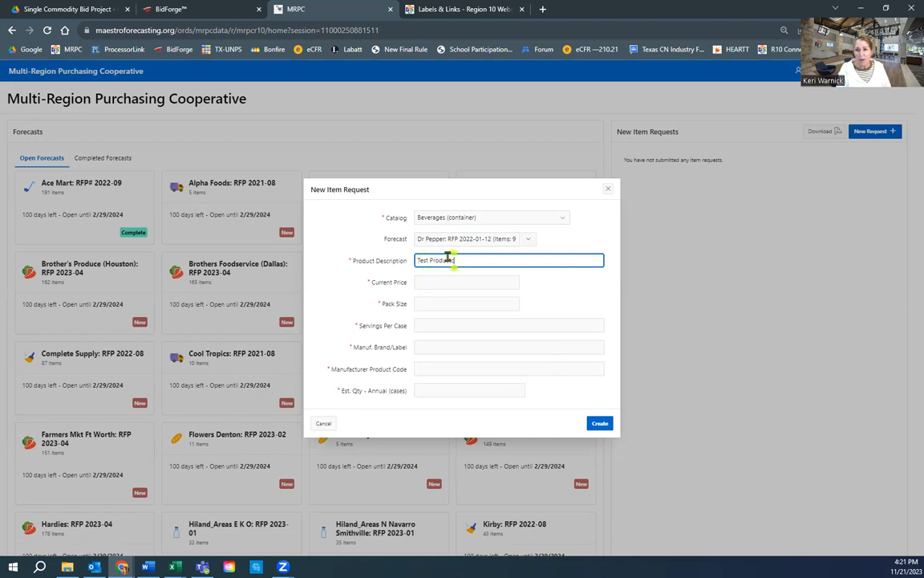
type("tc")
left_click(430, 281)
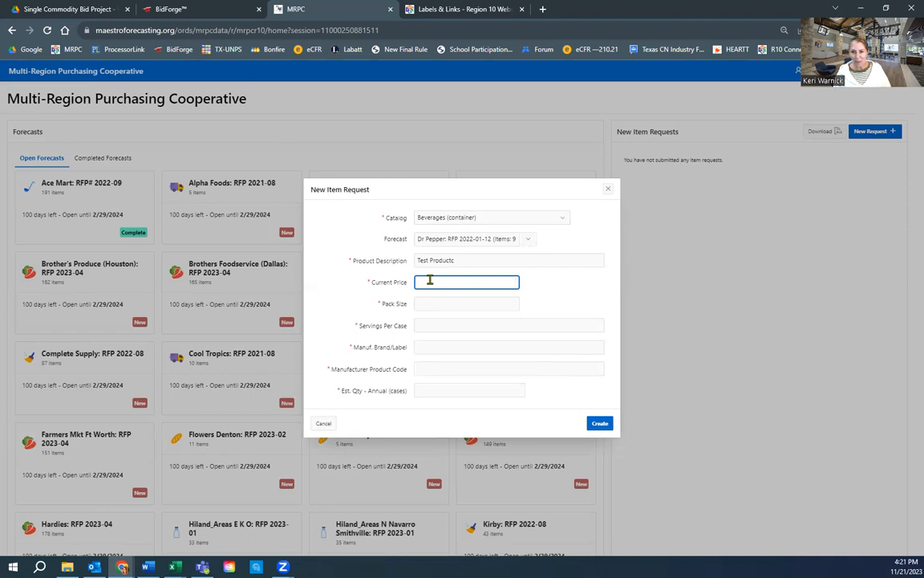
Step: Enter current price 25.00, pack size 24/16 oz bottle and 24 servings per case
type("25.00")
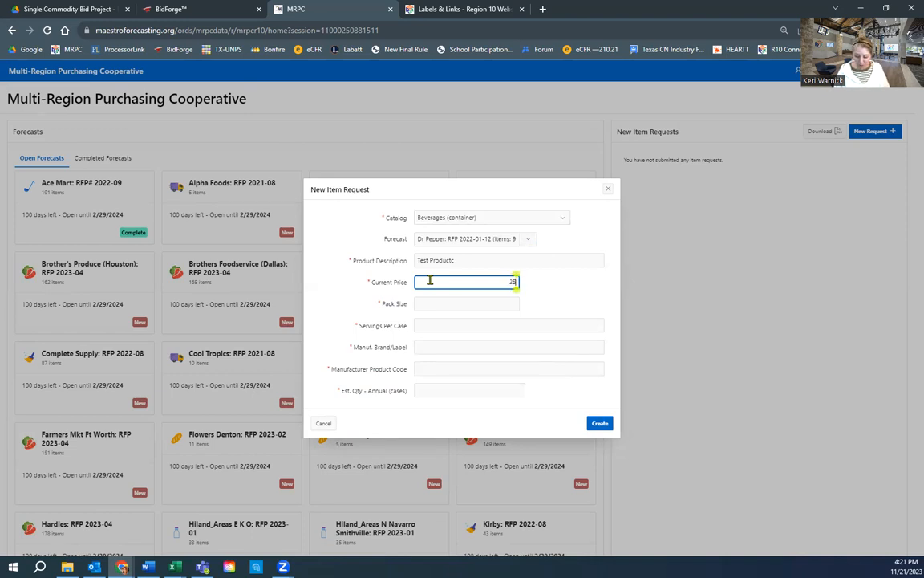
left_click(459, 302)
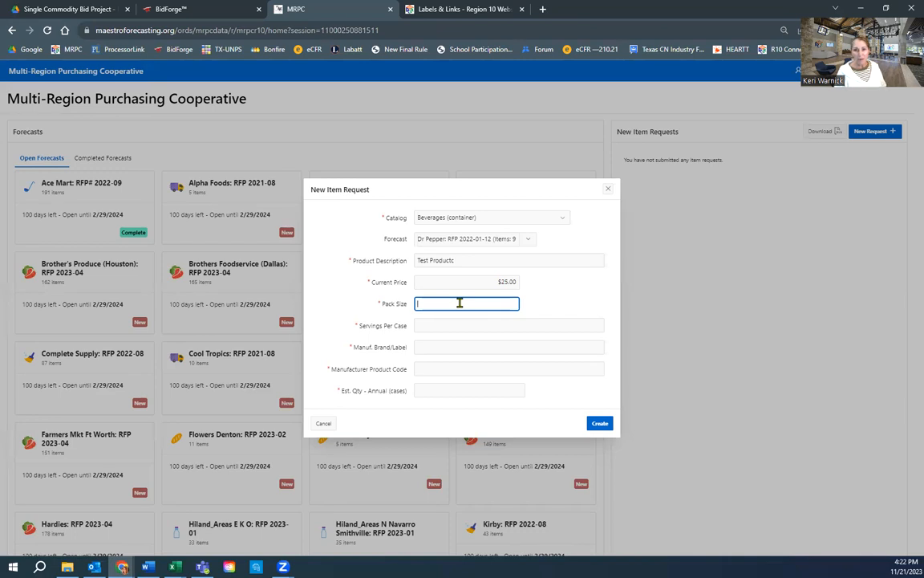
type("2")
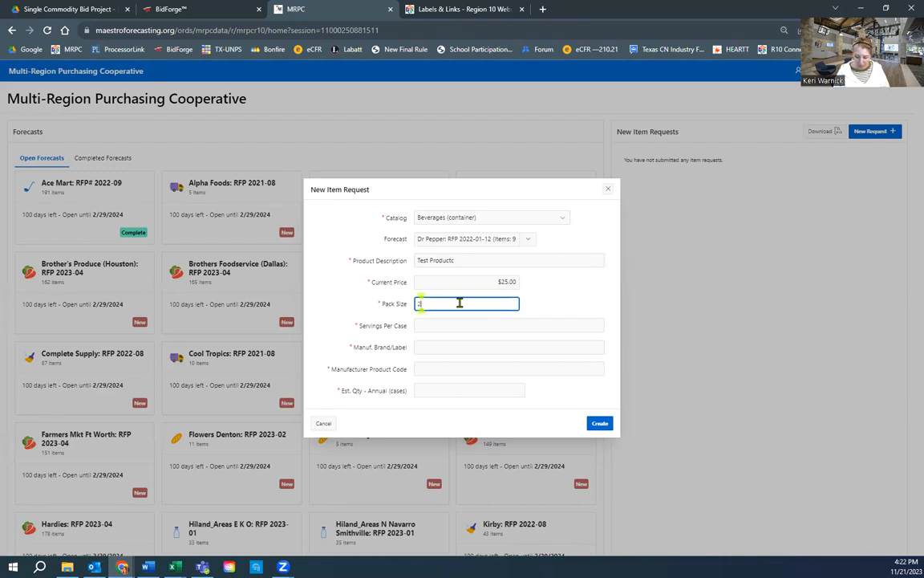
type("4/16 oz")
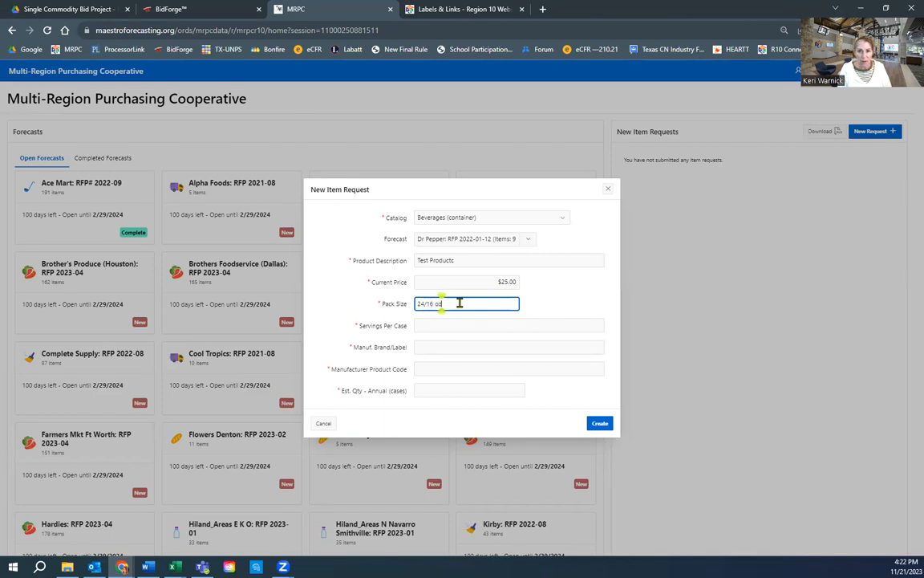
type(" bottle")
key("Tab")
type("24")
Step: Fill in brand Any Brand, product code 1234 and estimated annual quantity 25
key("Tab")
type("ANy")
key("BackSpace")
key("BackSpace")
type("ny Brand")
key("Tab")
type("1234")
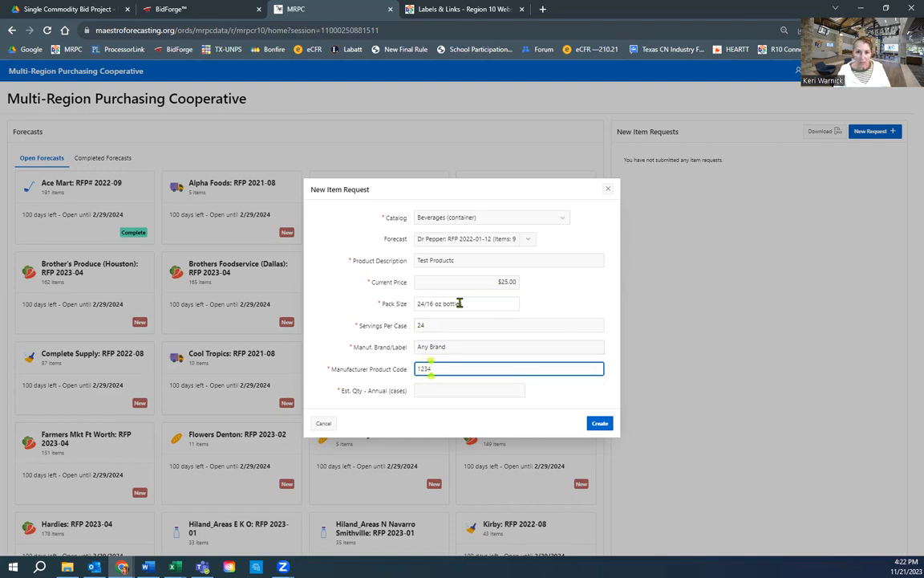
left_click(445, 388)
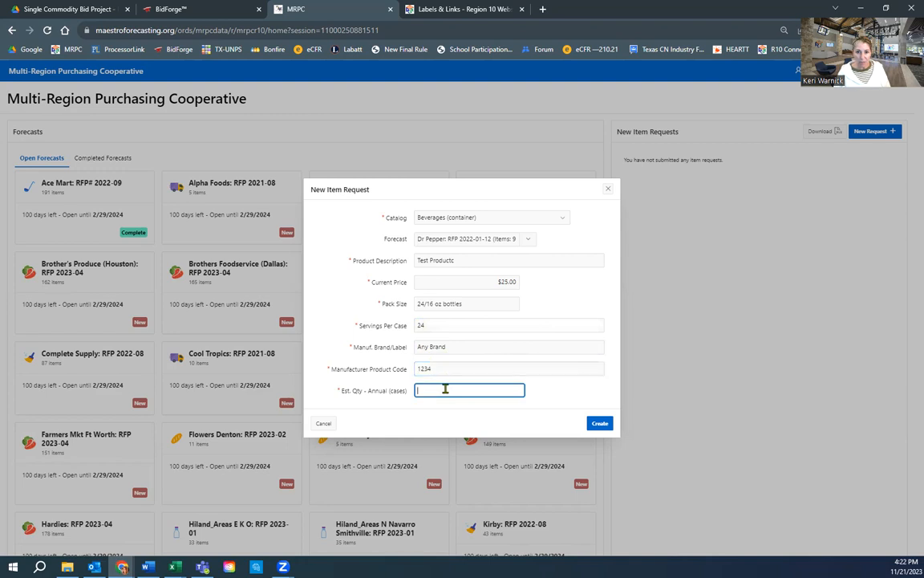
type("25")
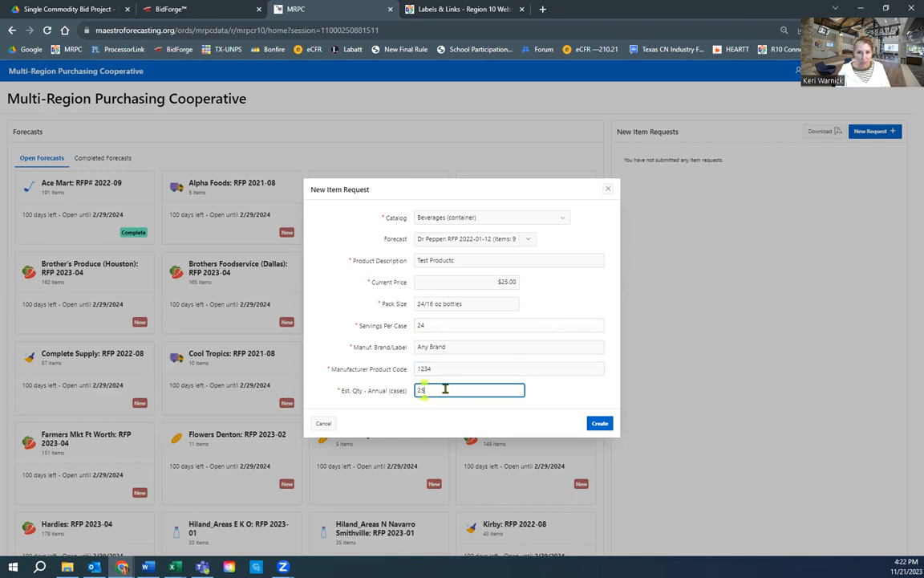
Step: Create the Test Productc request for Any Brand/1234 at $25.00, 25 cases annually
left_click(600, 424)
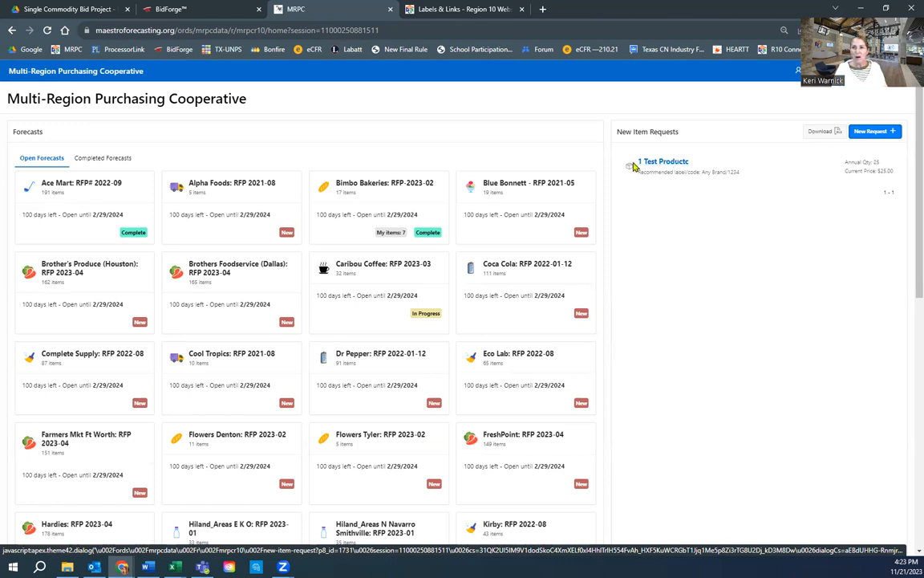
Step: Delete the Test Productc item request and confirm the deletion
left_click(675, 163)
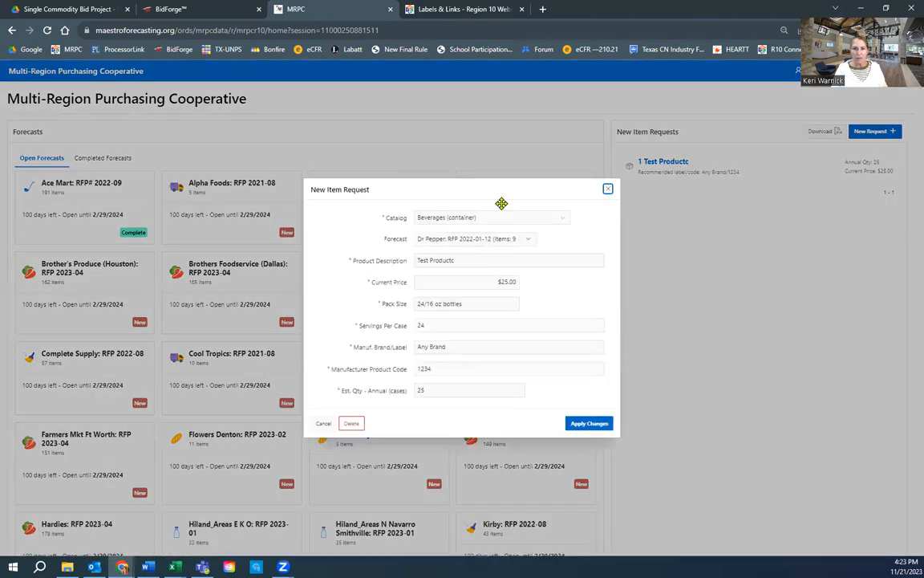
left_click(351, 423)
left_click(515, 325)
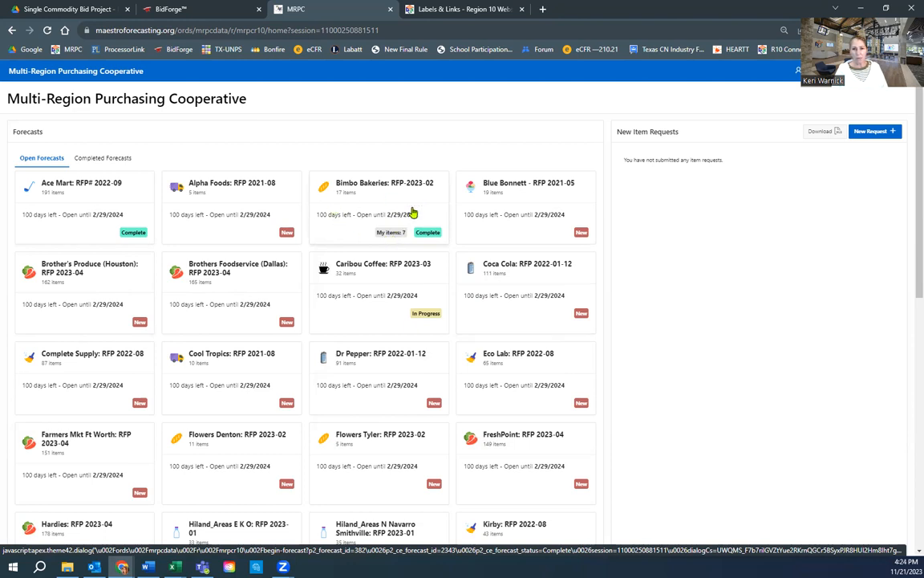
Step: Reopen the Bimbo Bakeries forecast, clear BR1000's 36 annual quantity, and resubmit it as done
left_click(407, 183)
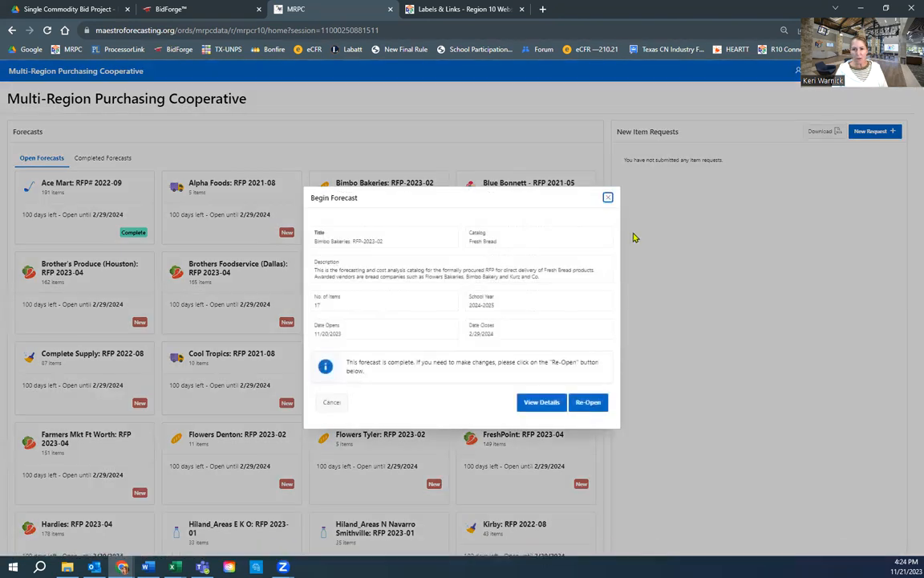
left_click(587, 405)
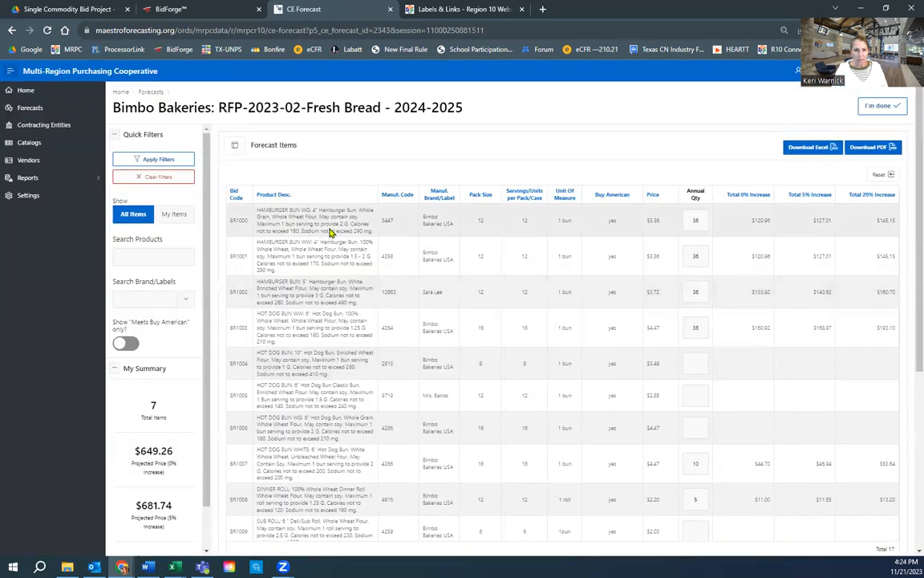
left_click(703, 220)
key("BackSpace")
key("BackSpace")
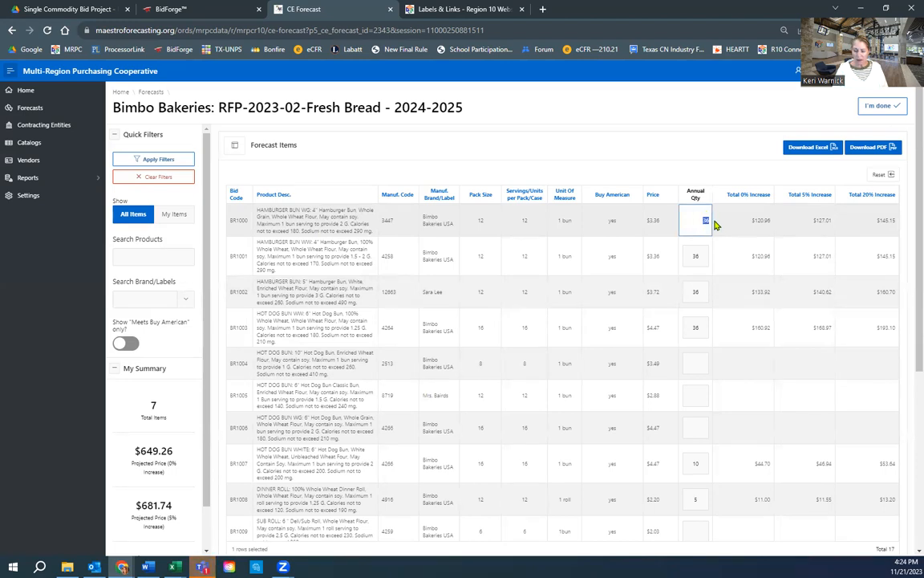
left_click(724, 248)
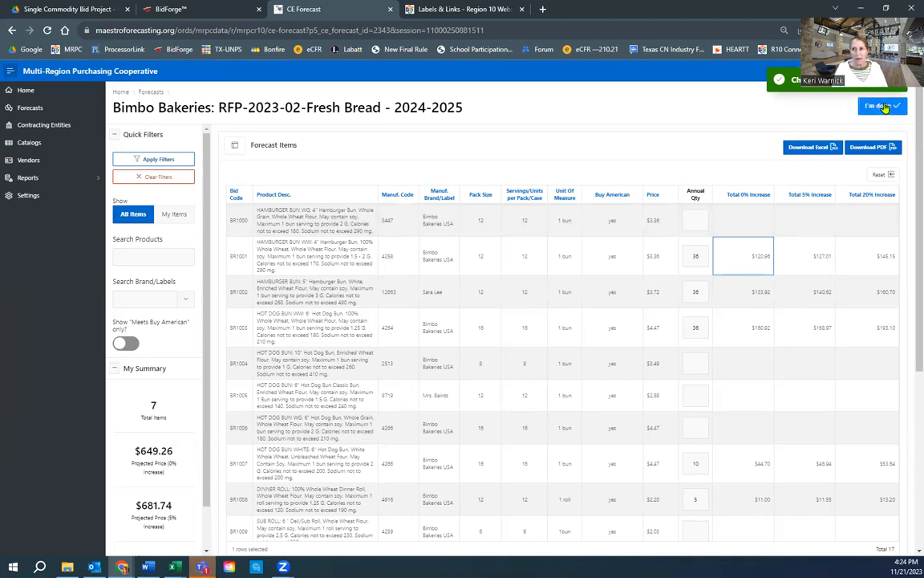
left_click(883, 106)
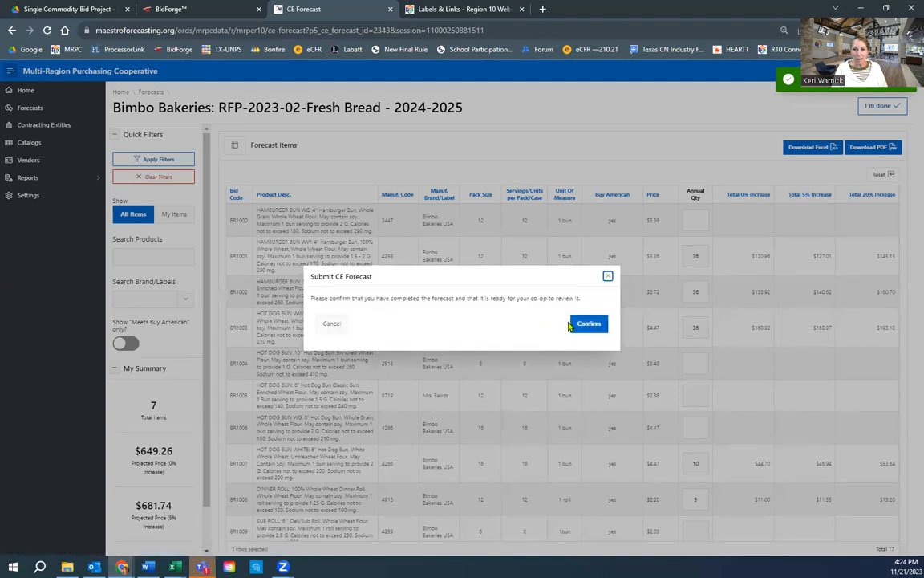
left_click(584, 325)
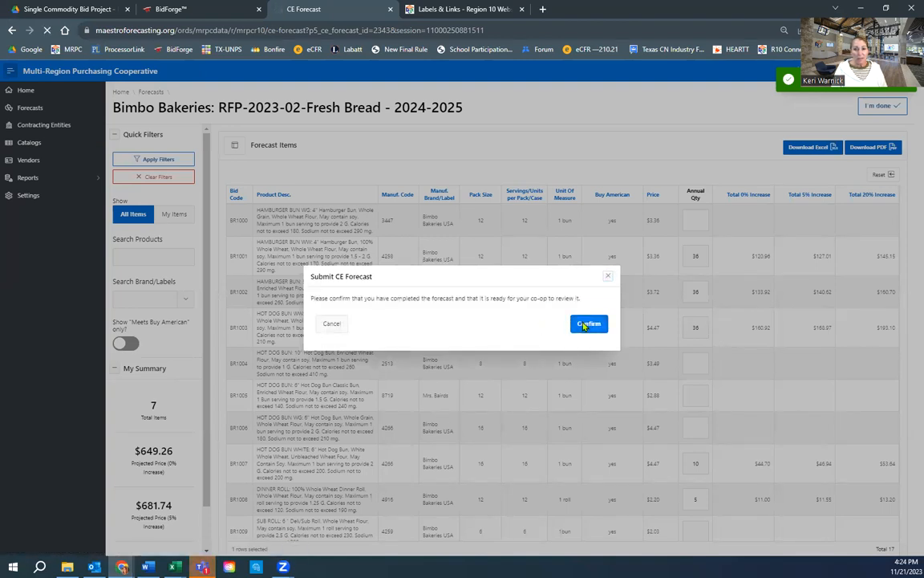